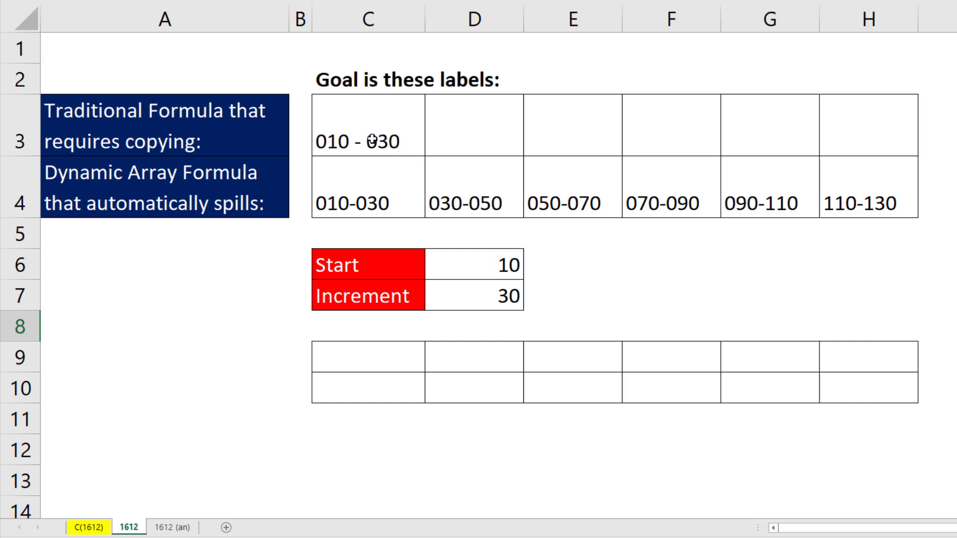
- Enter =COLUMNS($C9:C9) in C9 as a running column counter
left_click_drag(416, 145, 920, 156)
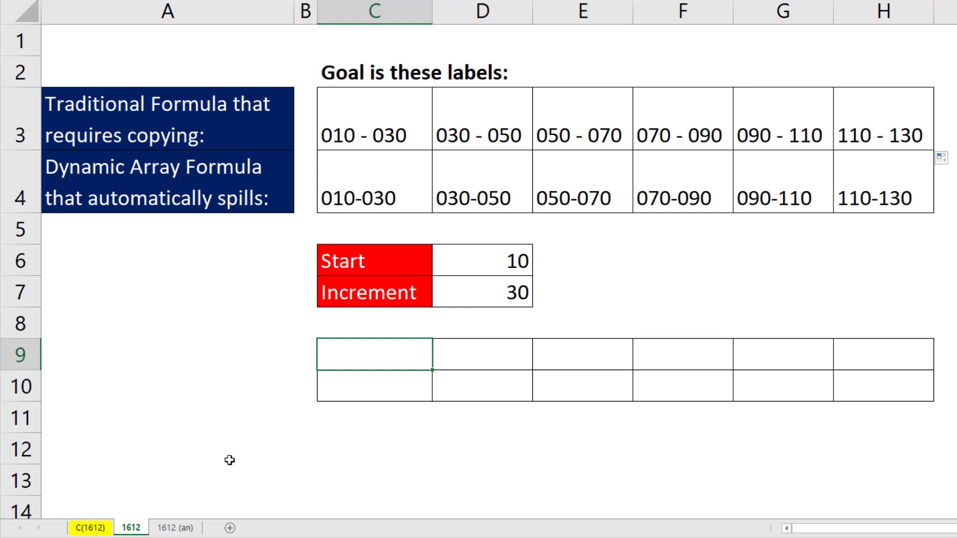
type("=columns")
key("Tab")
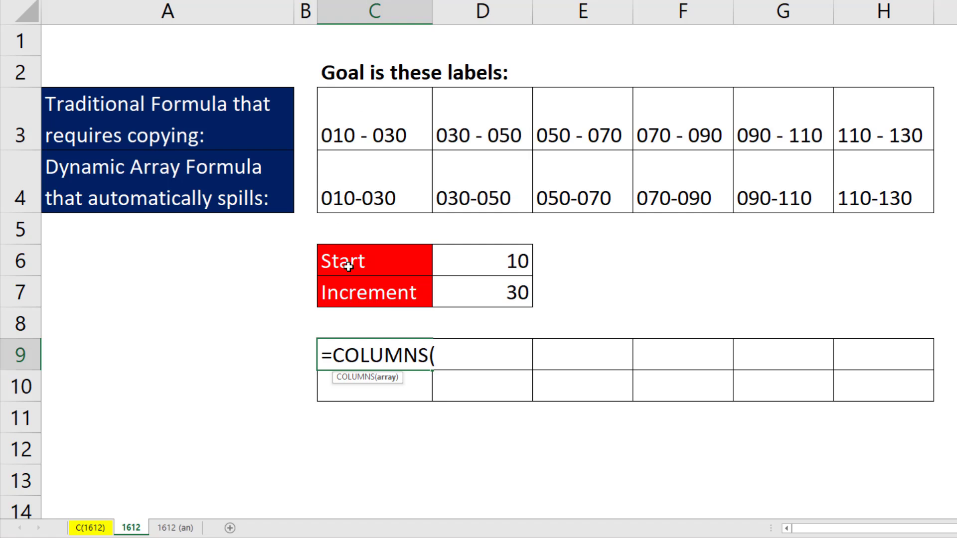
type("$C9:C")
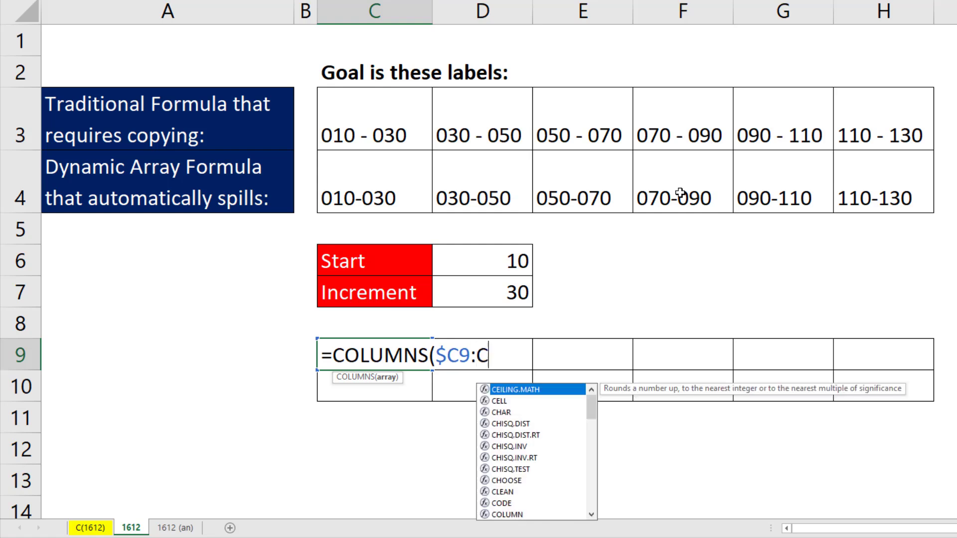
type("9)")
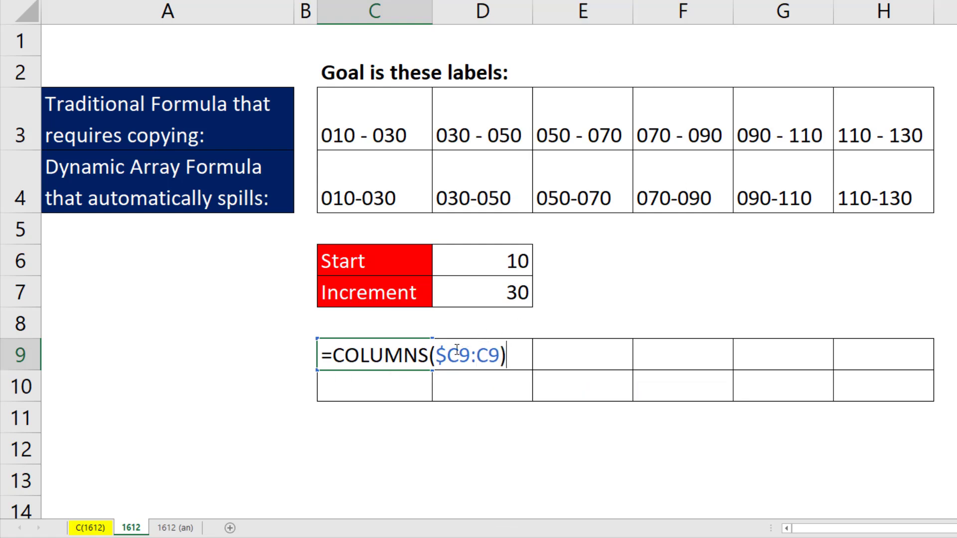
key("ctrl+Return")
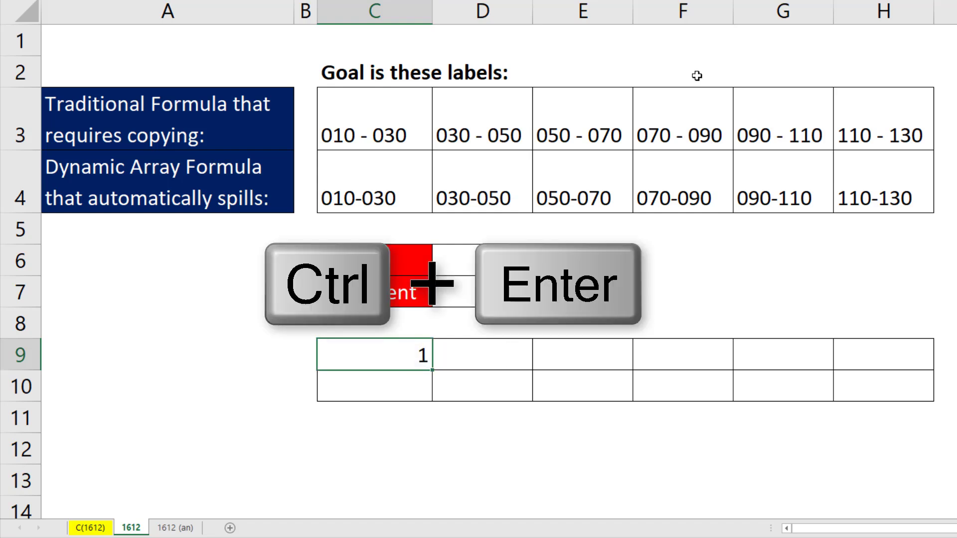
- Copy the counter across to H9 for values 1 to 6, then check E9's copied formula
left_click_drag(432, 369, 900, 361)
left_click(607, 357)
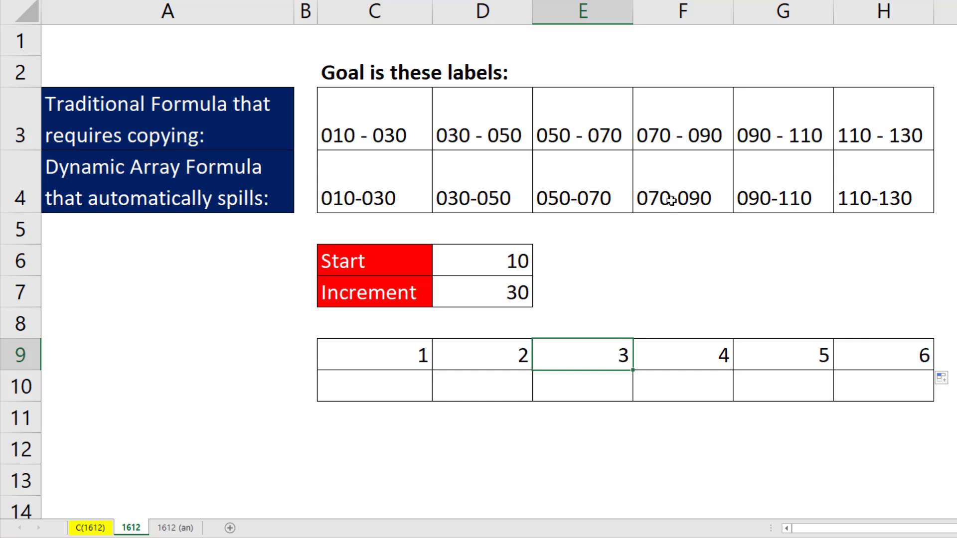
key("F2")
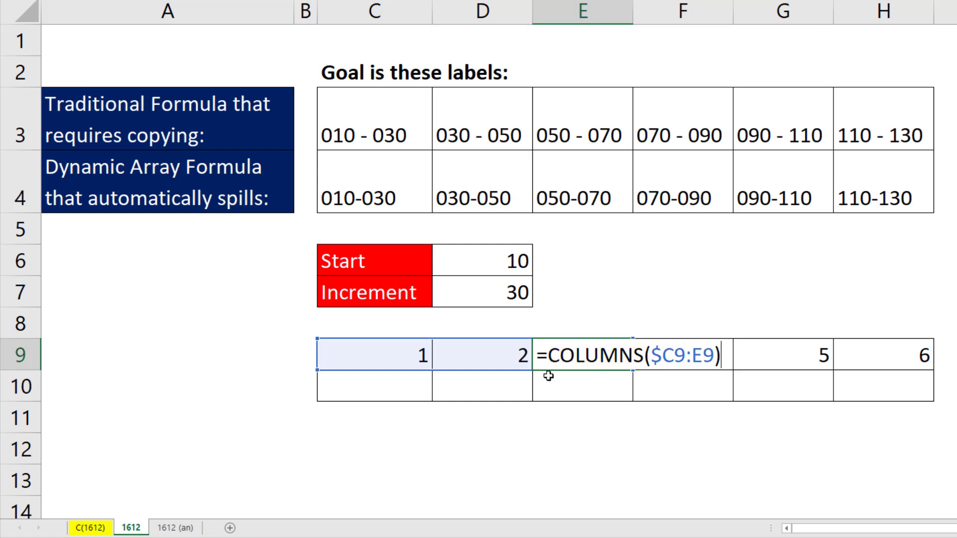
key("ctrl+Return")
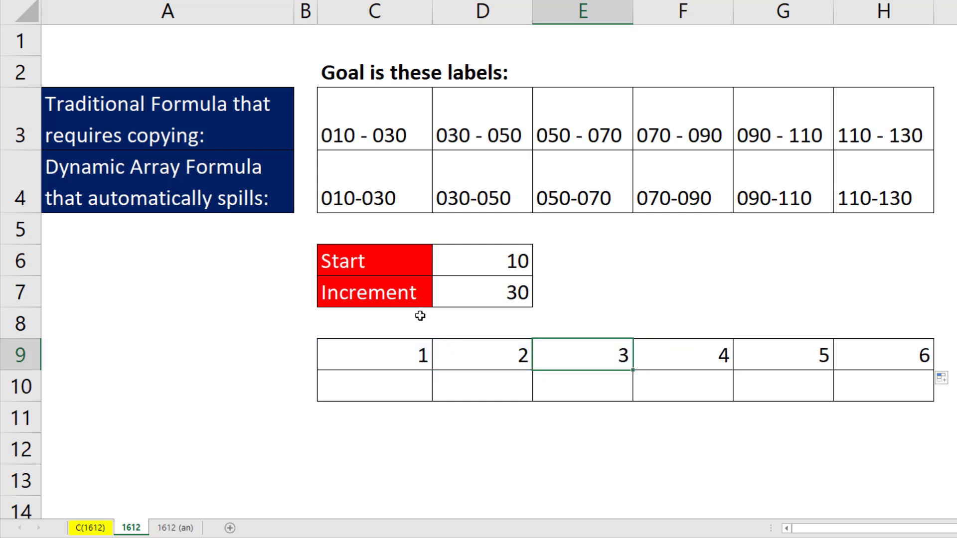
- Subtract 1 from C9's COLUMNS count and copy the formula across to H9
double_click(408, 356)
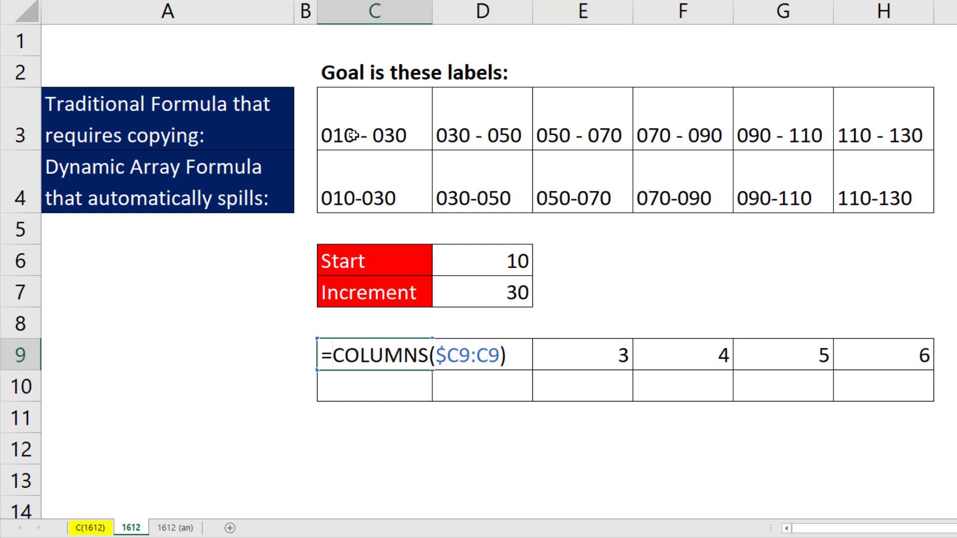
type("(")
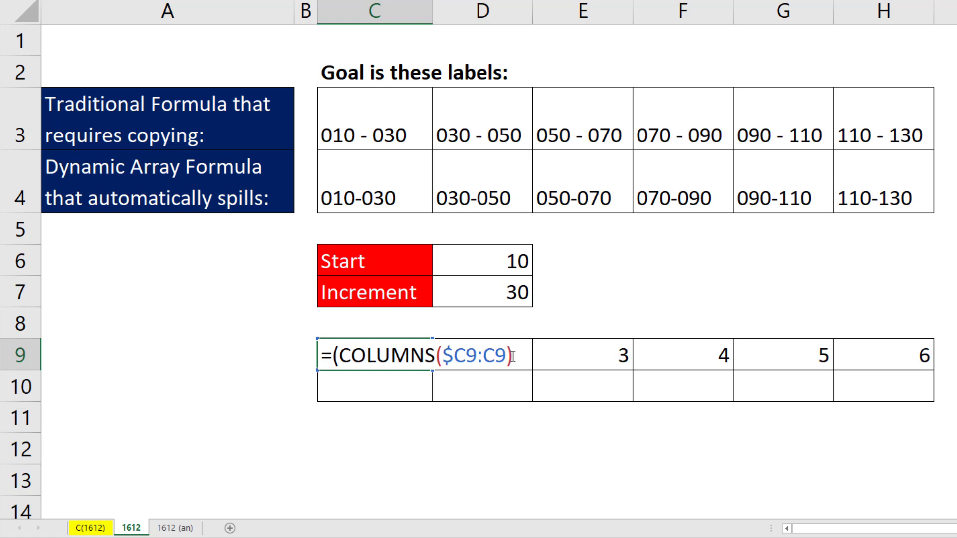
type("-1)")
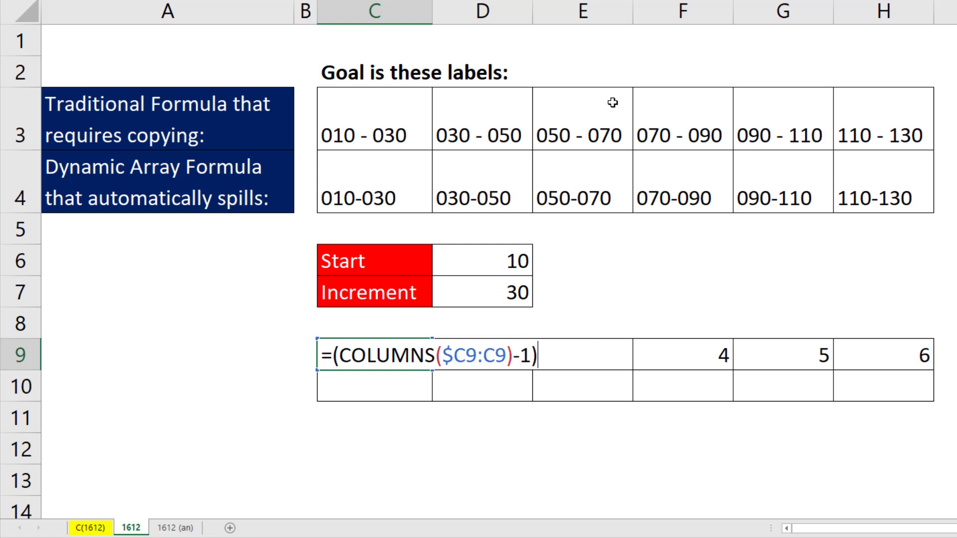
key("ctrl+Return")
left_click_drag(432, 370, 908, 376)
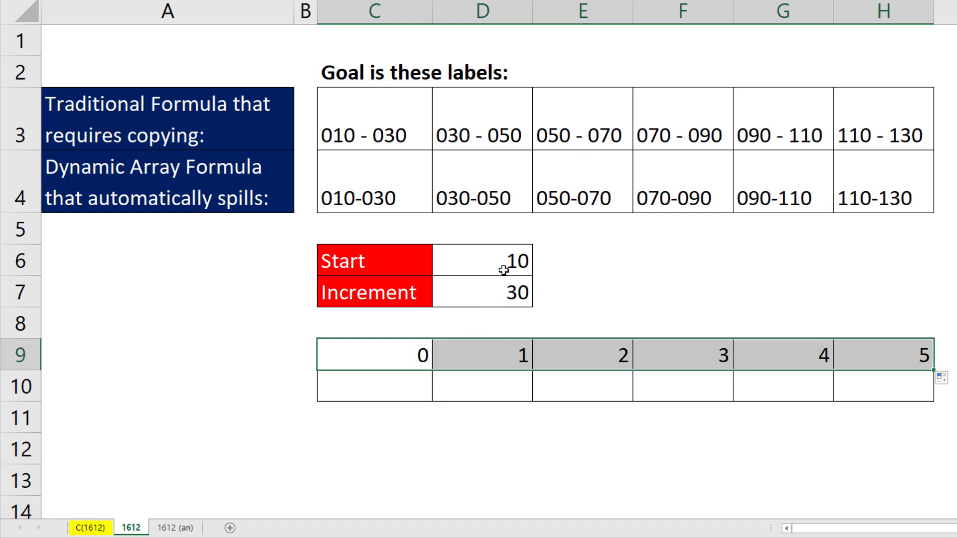
- Change the increment in D7 to 20 and multiply C9's count by $D$7, filling to H9
double_click(506, 291)
left_click_drag(506, 292, 519, 291)
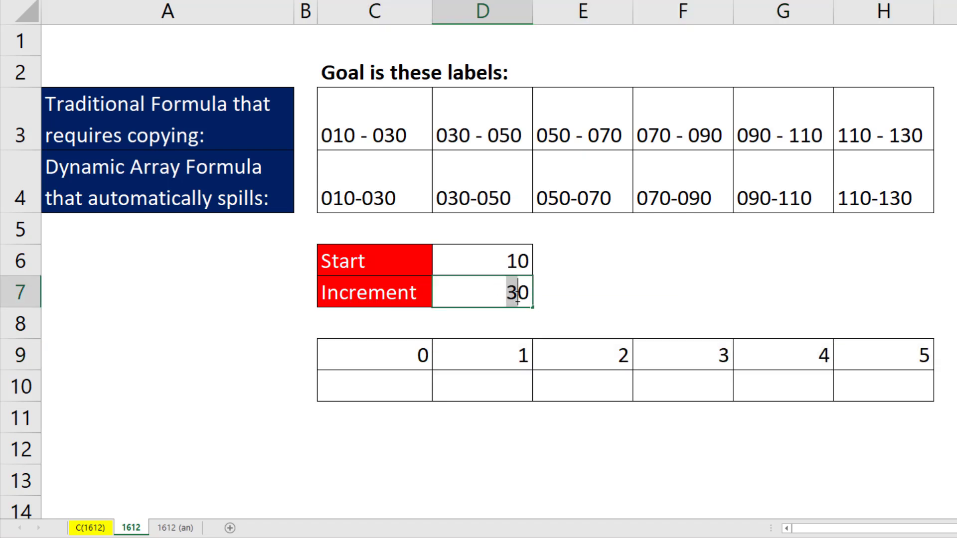
type("2")
left_click(430, 355)
key("F2")
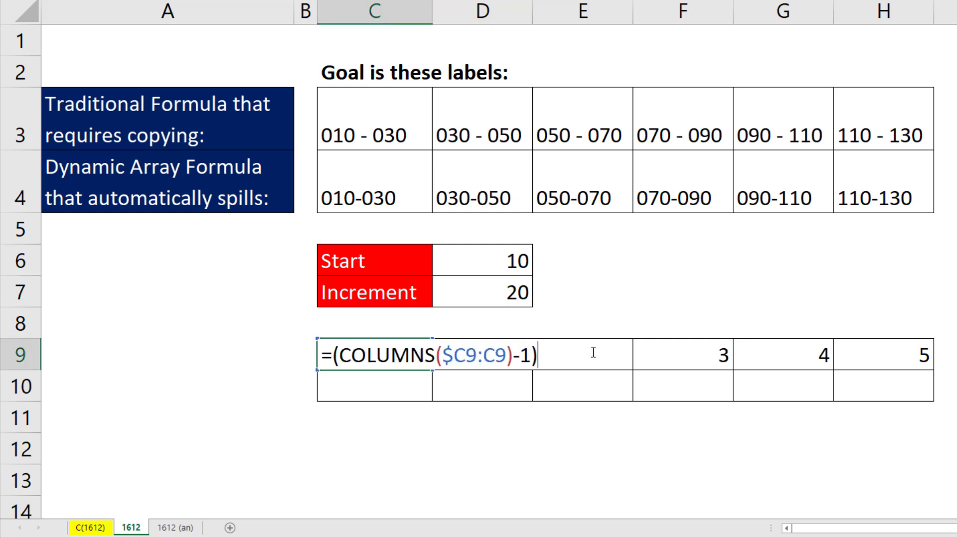
type("*")
left_click(474, 293)
key("F4")
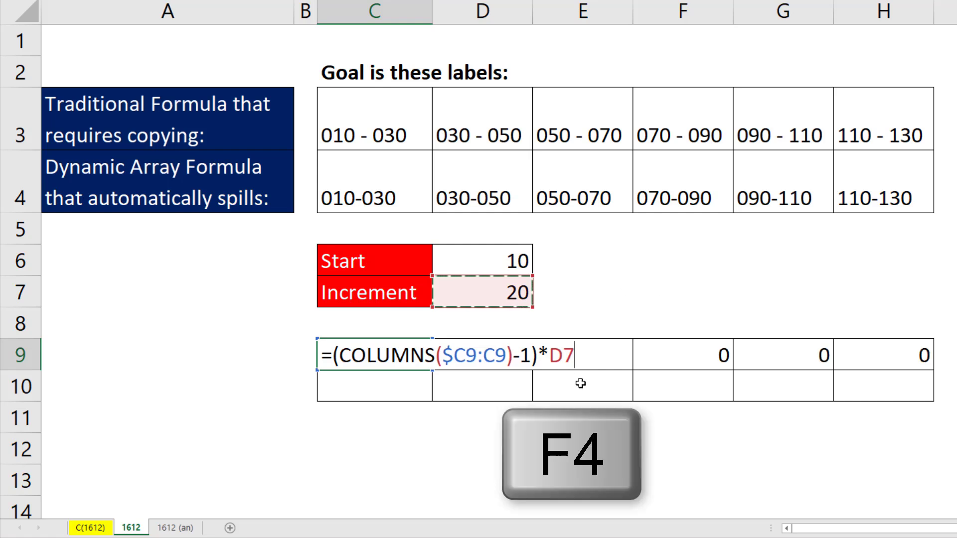
key("ctrl+Return")
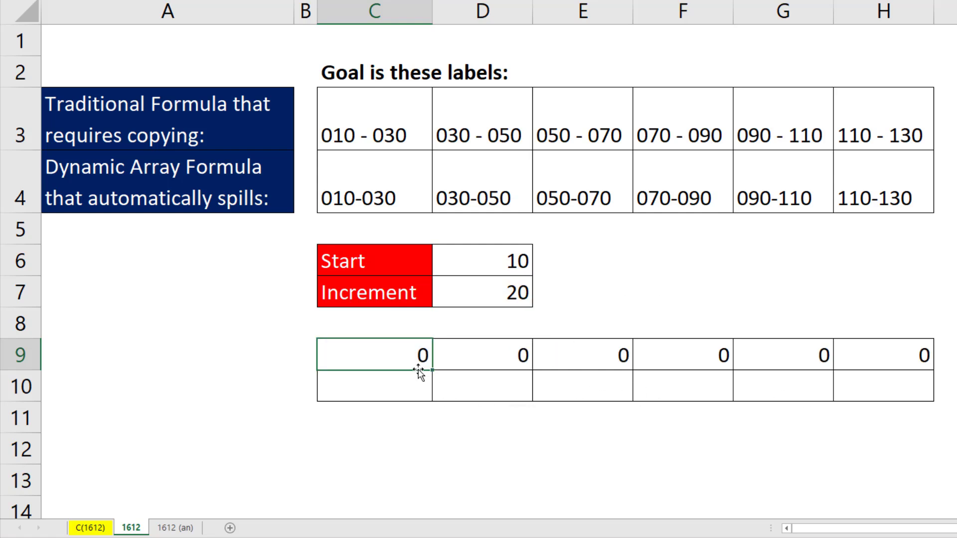
left_click_drag(433, 369, 922, 379)
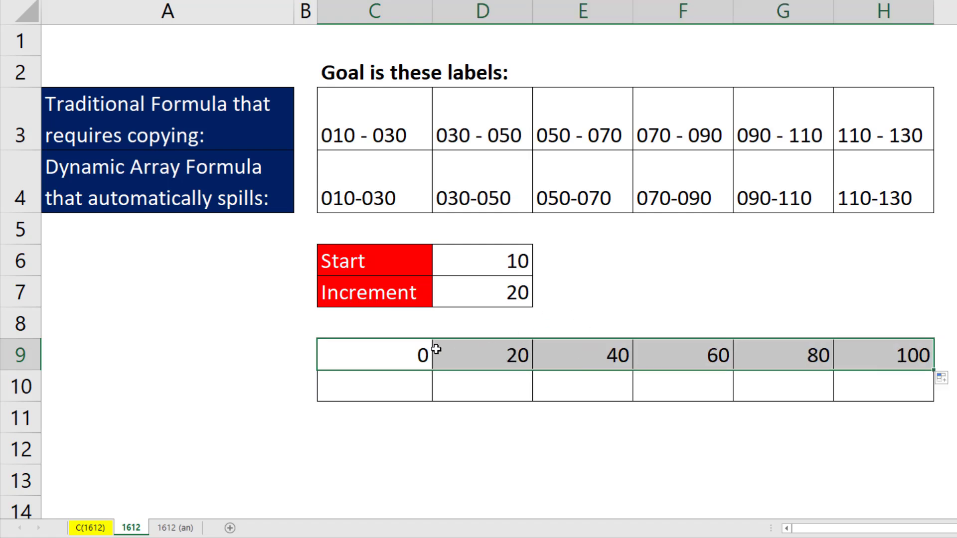
- Add the start value $D$6 to C9's formula and fill across, giving 10 through 110
left_click(367, 352)
key("F2")
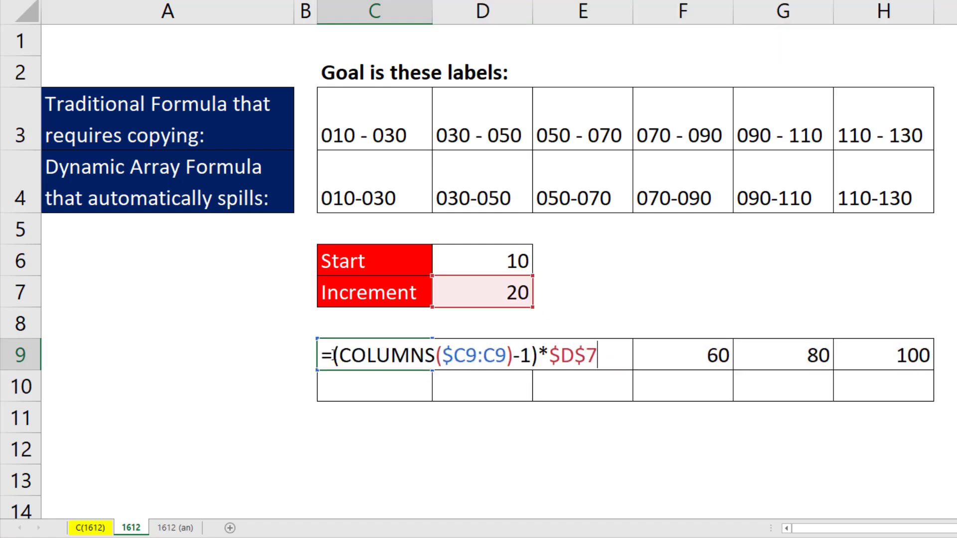
left_click(332, 355)
left_click(469, 257)
type("+")
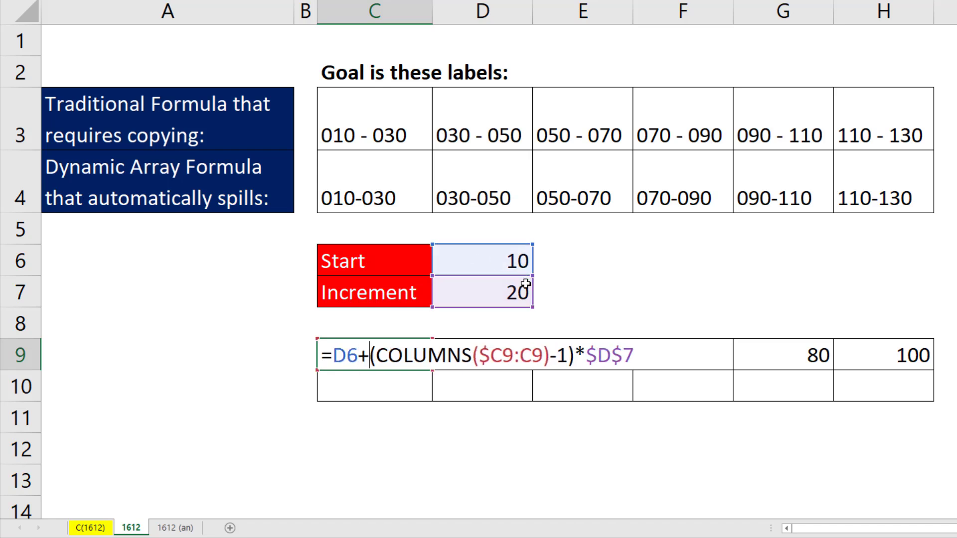
key("Left")
key("Left")
key("Left")
key("F4")
key("ctrl+Return")
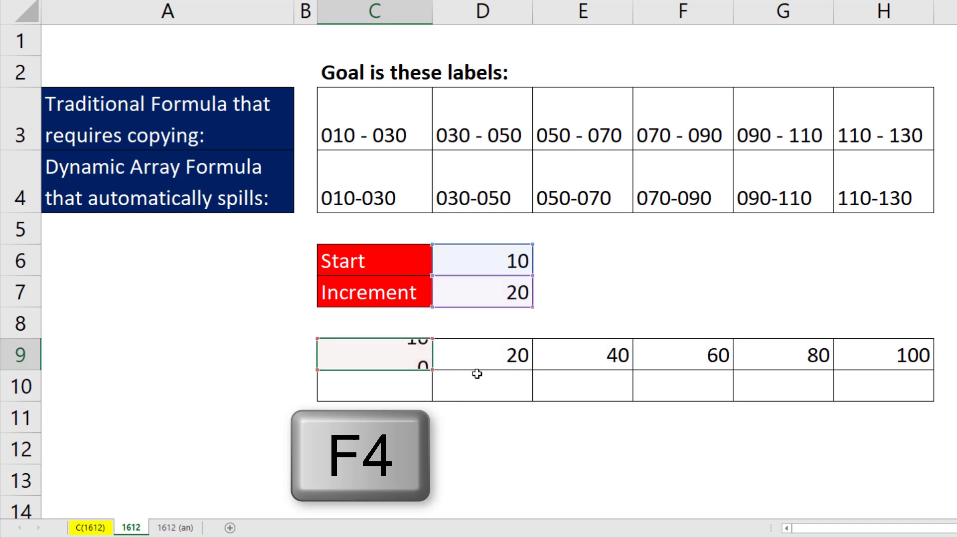
left_click_drag(459, 369, 874, 365)
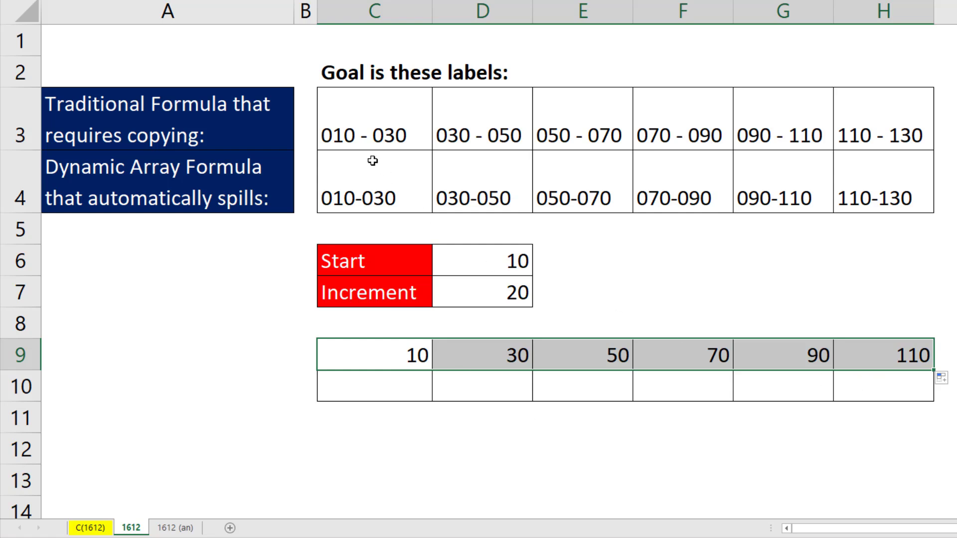
- Wrap C9's formula in TEXT with format "000" and fill to H9, showing 010 through 110
left_click(421, 354)
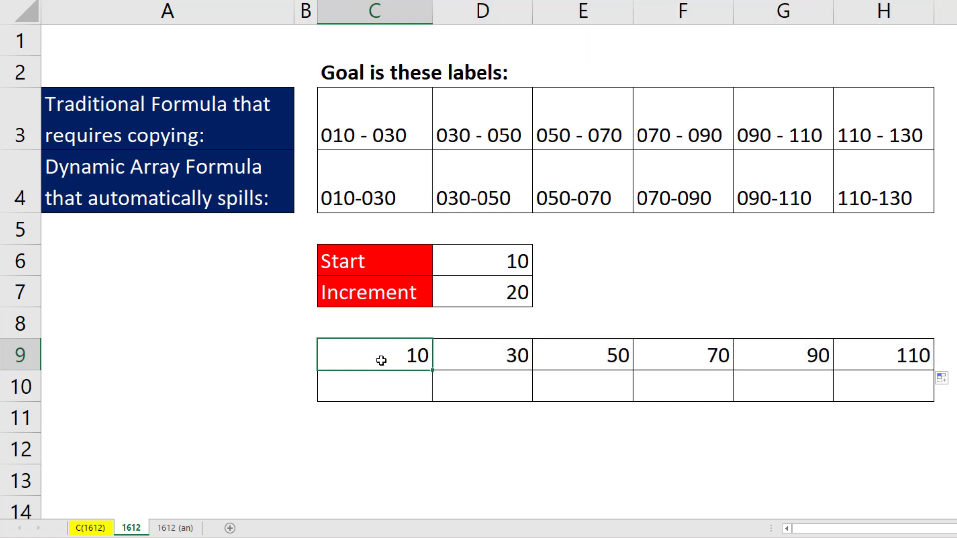
key("F2")
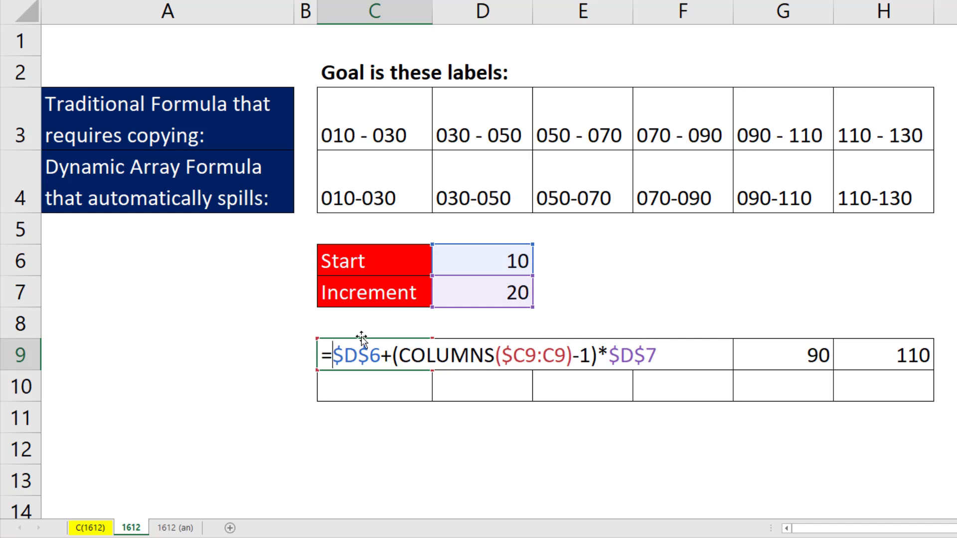
type("Tex")
key("Tab")
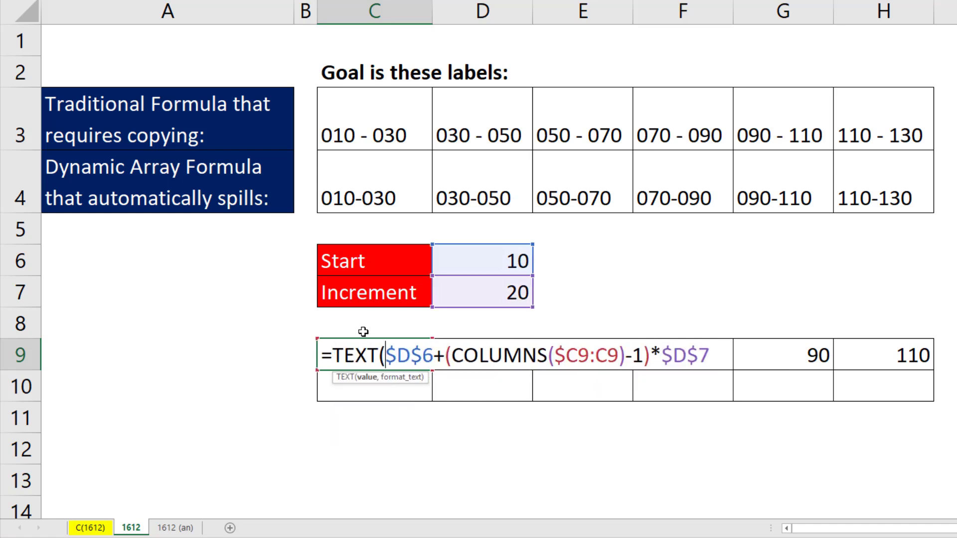
key("shift+End")
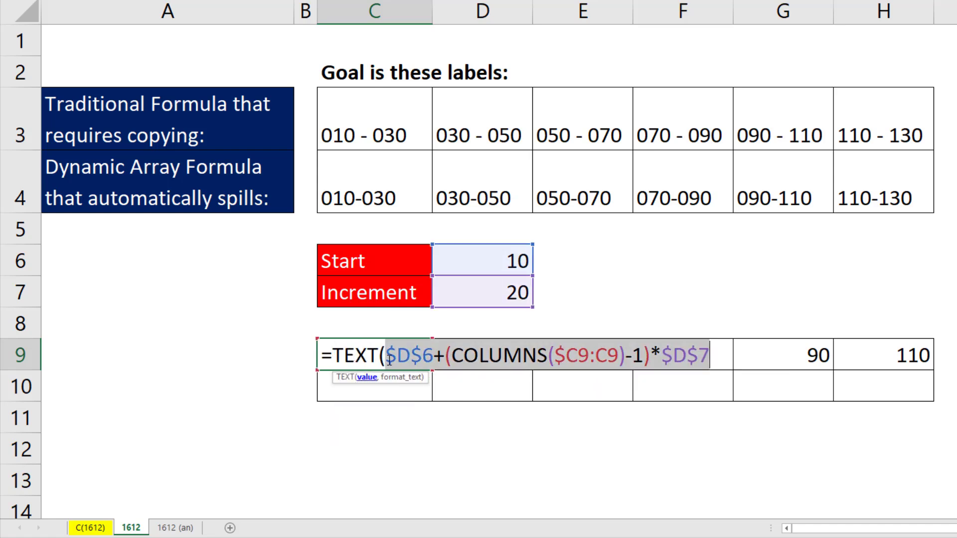
left_click(710, 352)
type(",")
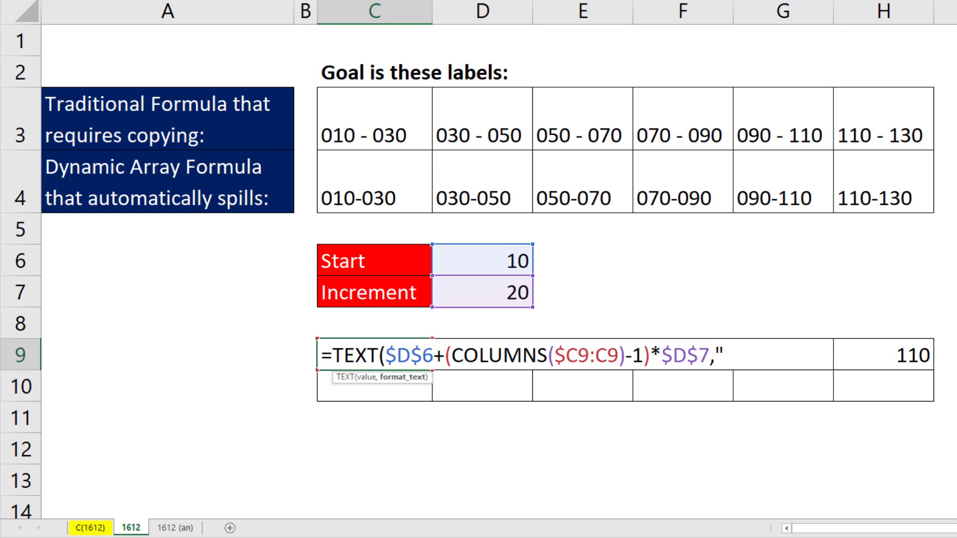
type("\"000")
type(")")
key("ctrl+Return")
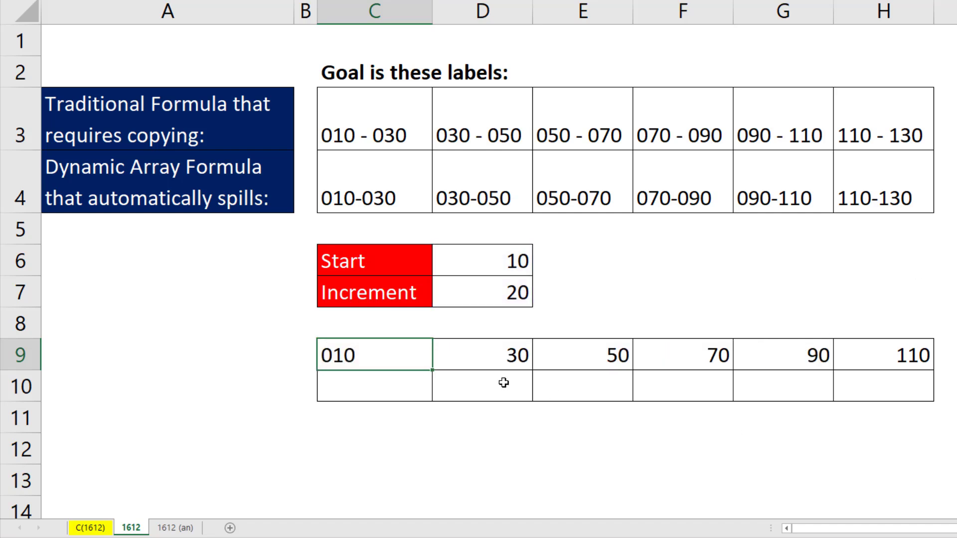
left_click_drag(519, 371, 923, 370)
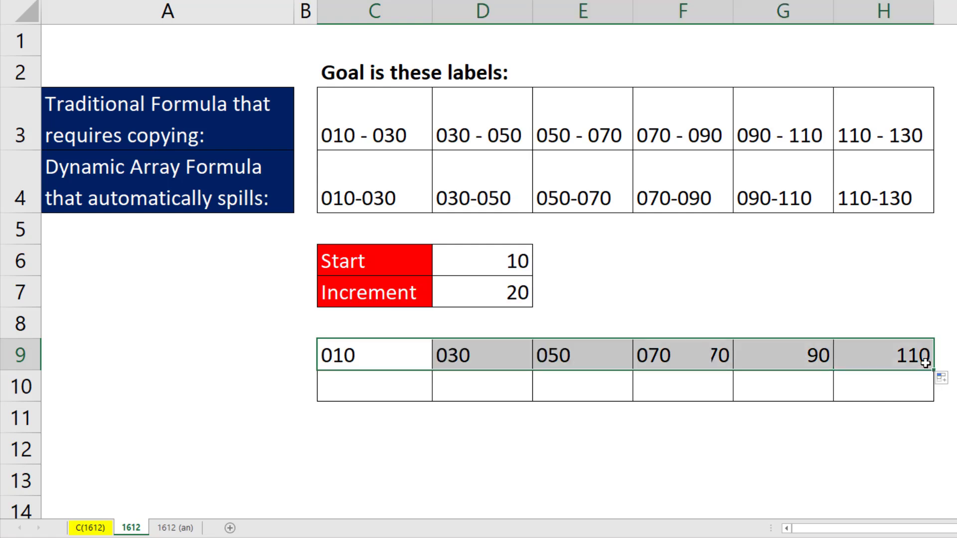
left_click(345, 353)
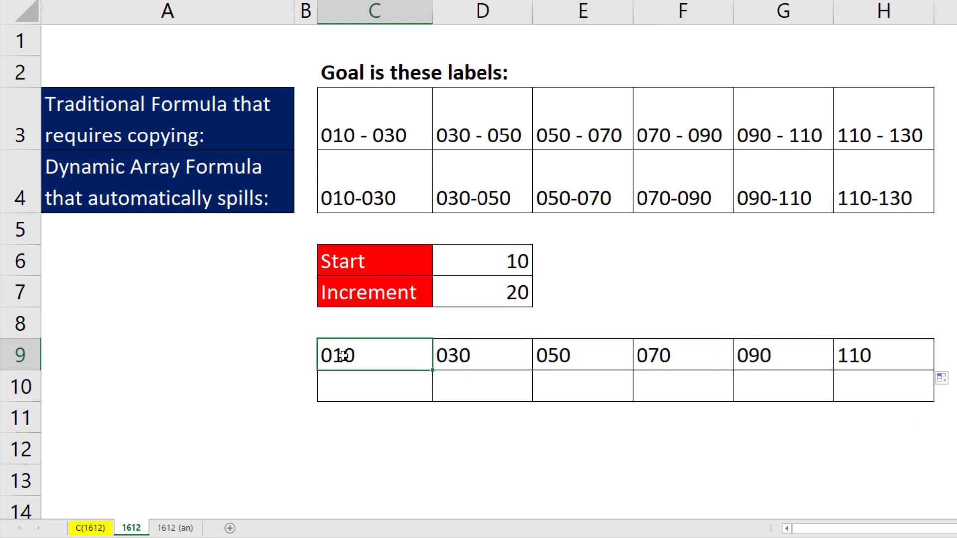
- Build C9's label formula: the TEXT start, " - ", then a second TEXT copy without the -1
key("F2")
left_click_drag(332, 355, 930, 386)
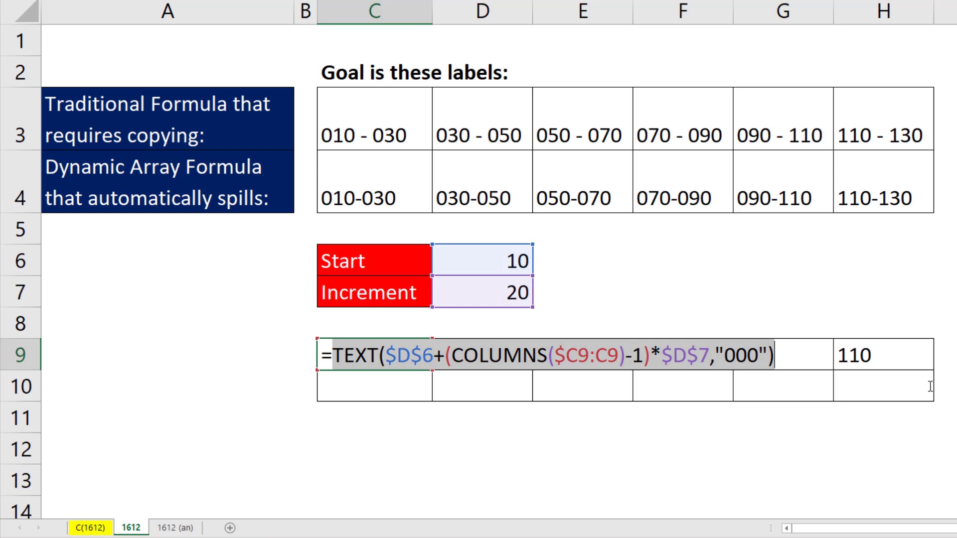
key("ctrl+c")
left_click(783, 357)
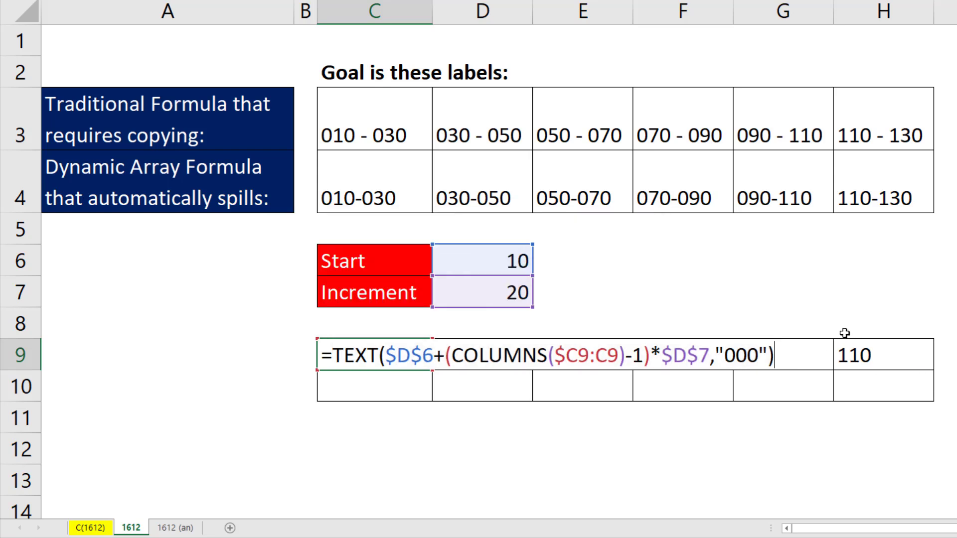
type("&\" - \"&")
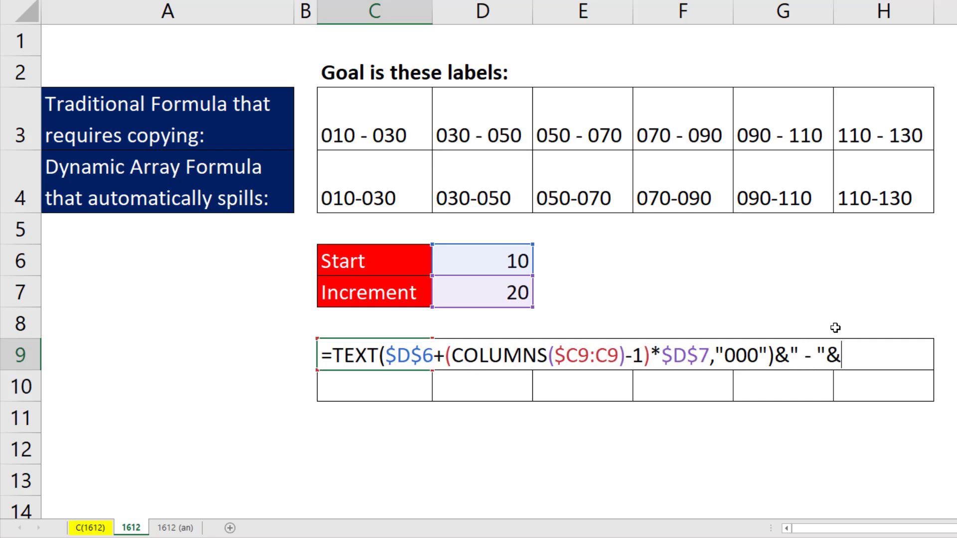
key("ctrl+v")
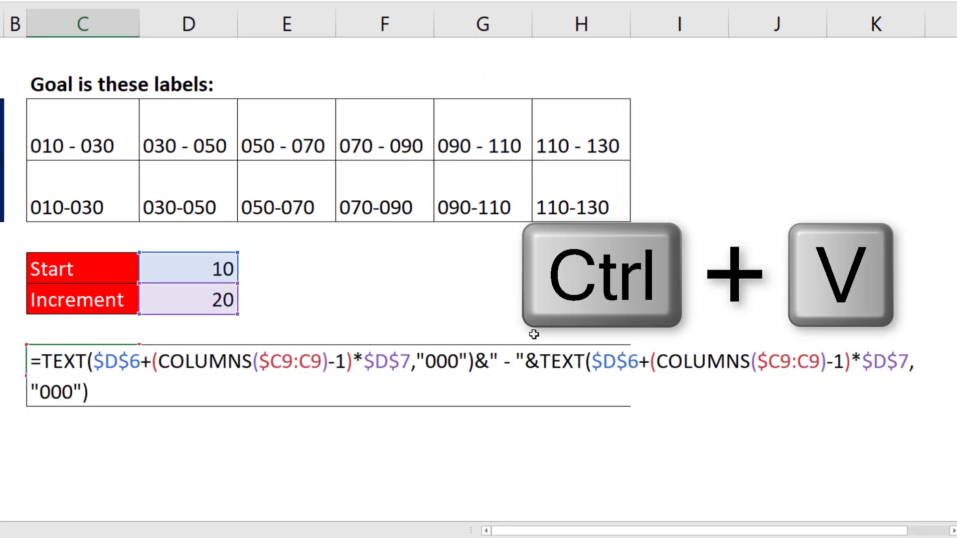
left_click(853, 361)
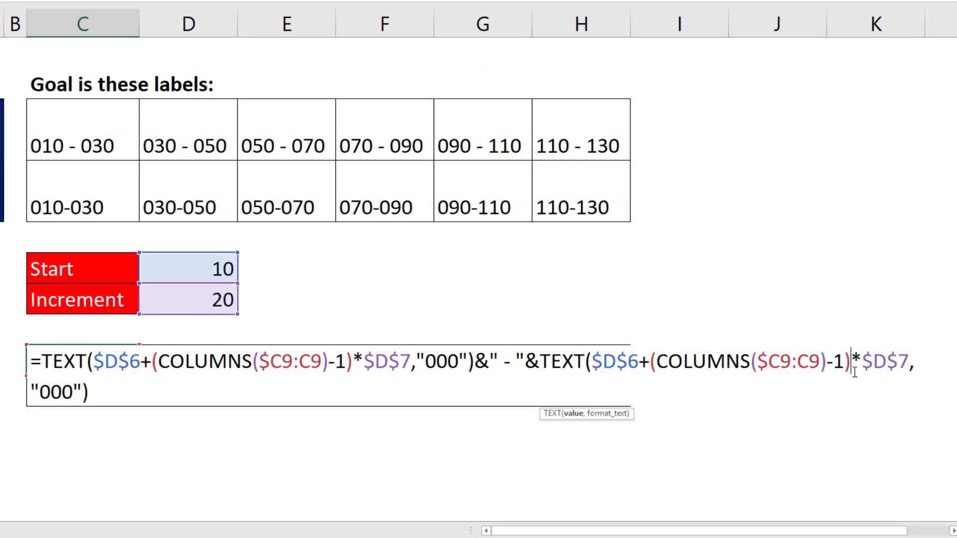
key("BackSpace")
key("BackSpace")
key("BackSpace")
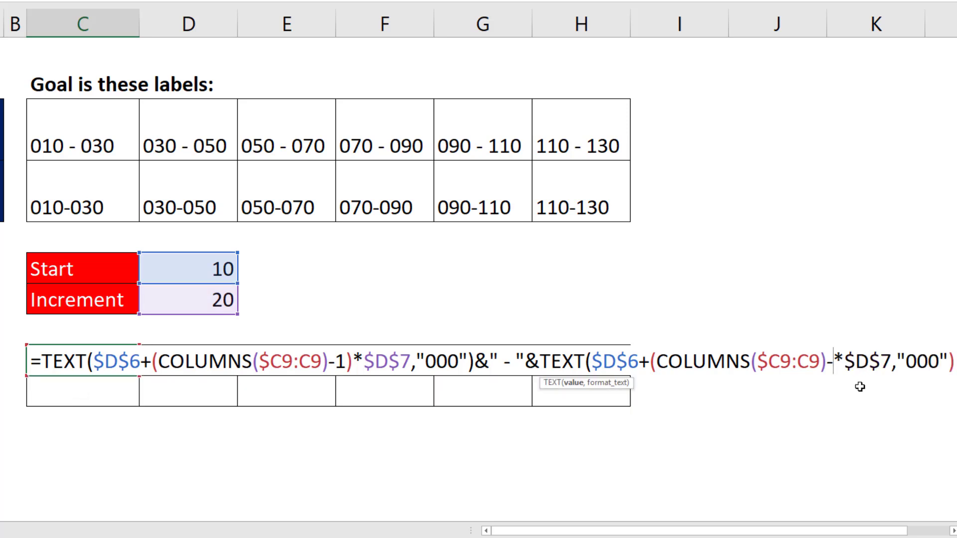
left_click(654, 363)
key("BackSpace")
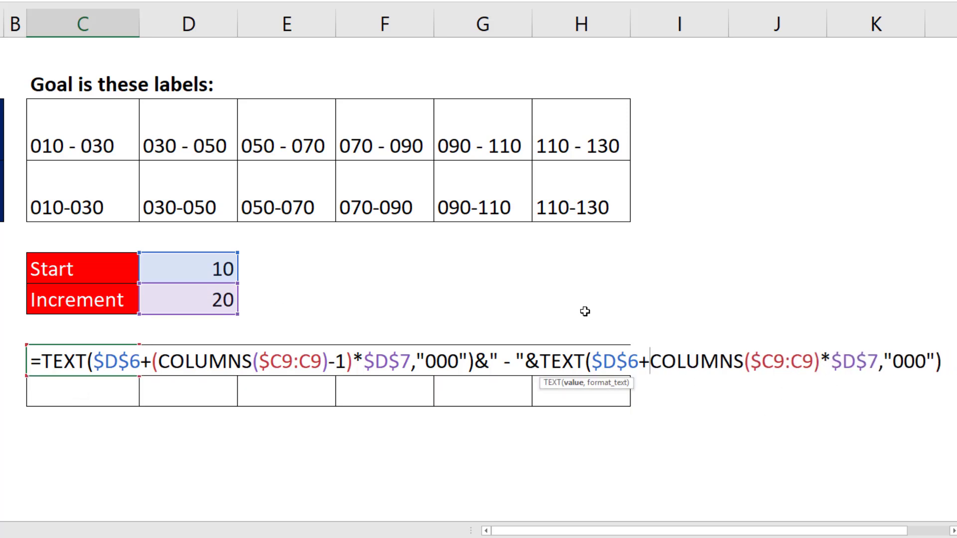
key("ctrl+Return")
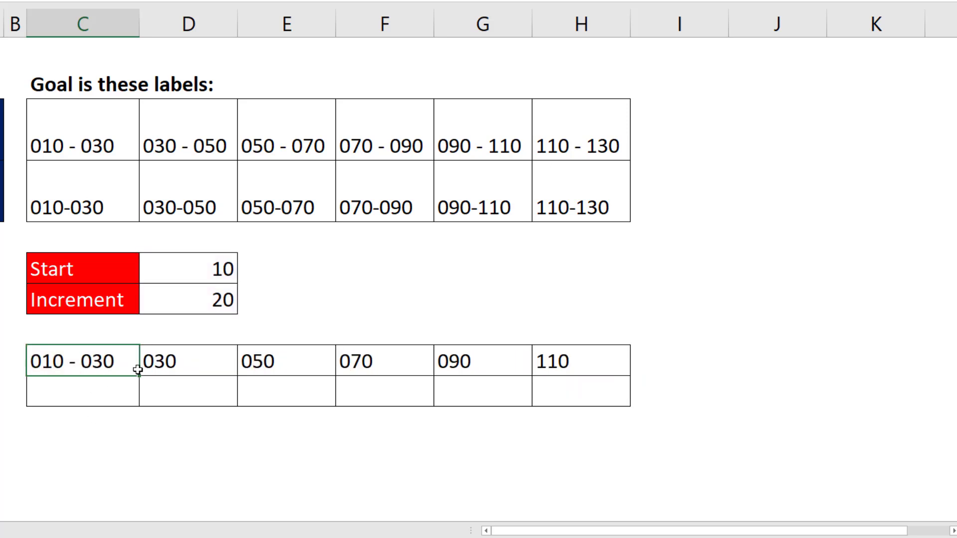
- Copy the label formula across to H9 and review C9, reading 010 - 030 through 110 - 130
left_click_drag(139, 375, 578, 379)
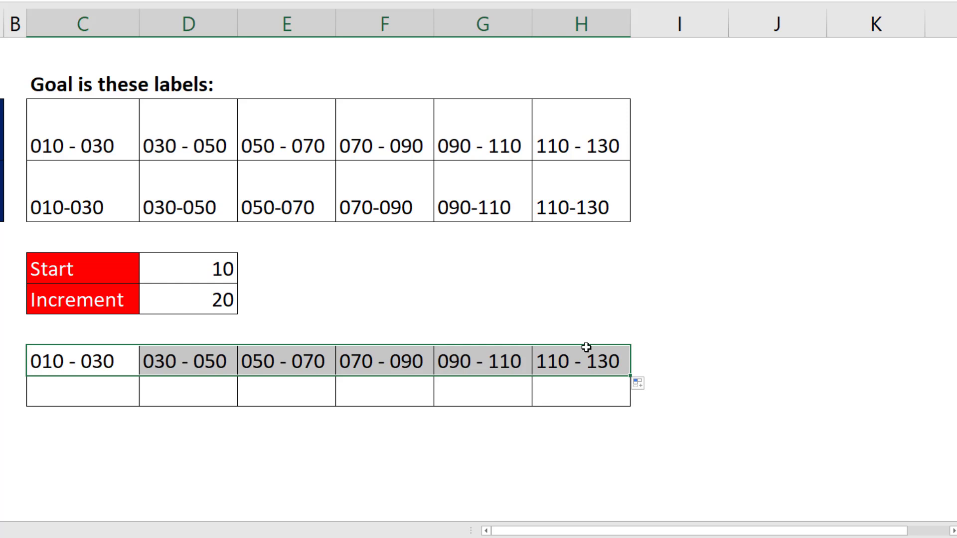
key("shift+BackSpace")
key("F2")
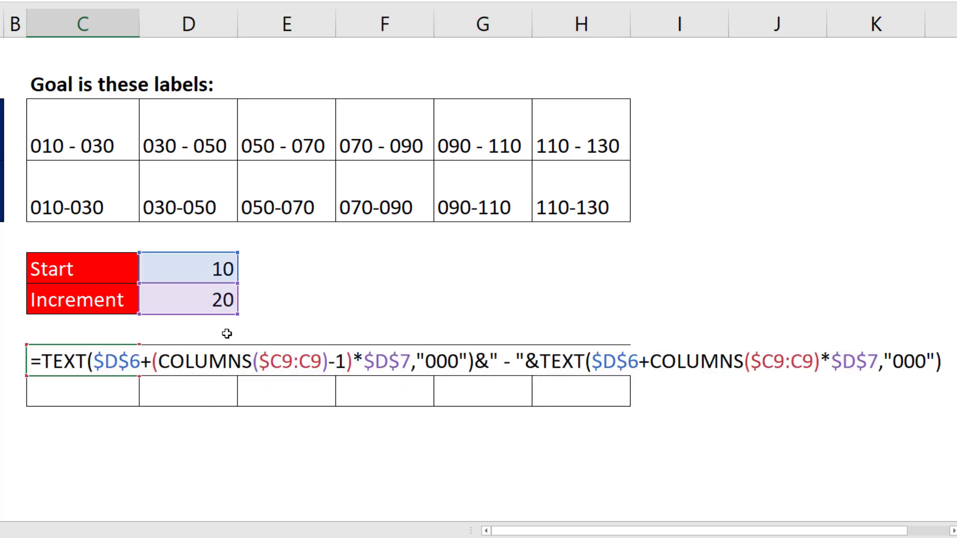
key("Return")
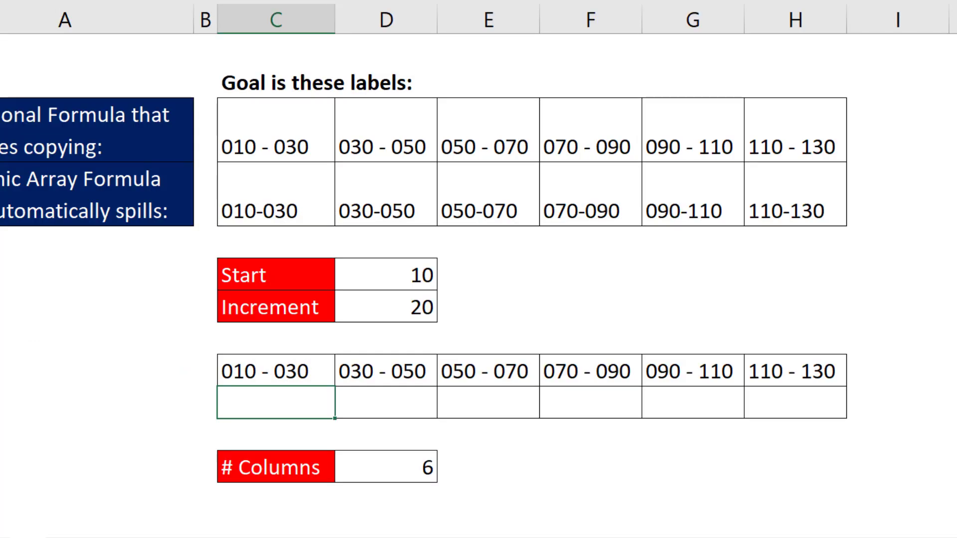
- Enter =SEQUENCE(,D12,D6,D7) in C11 so 10 through 110 spill across the row
type("=seq")
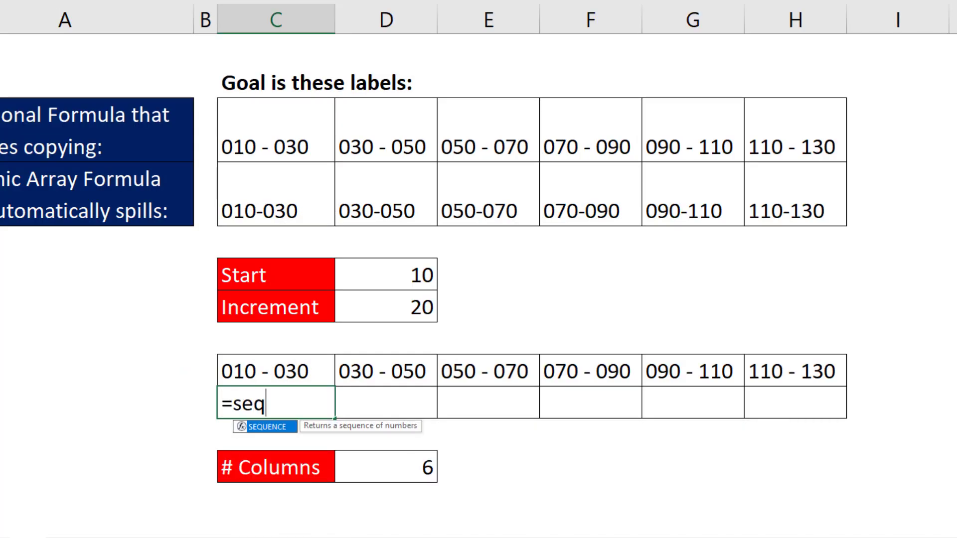
key("Tab")
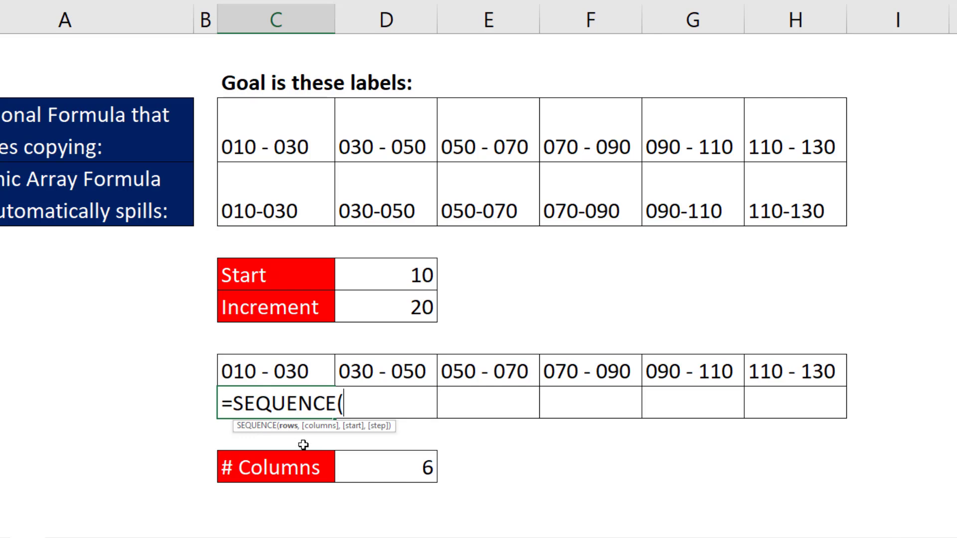
type(",")
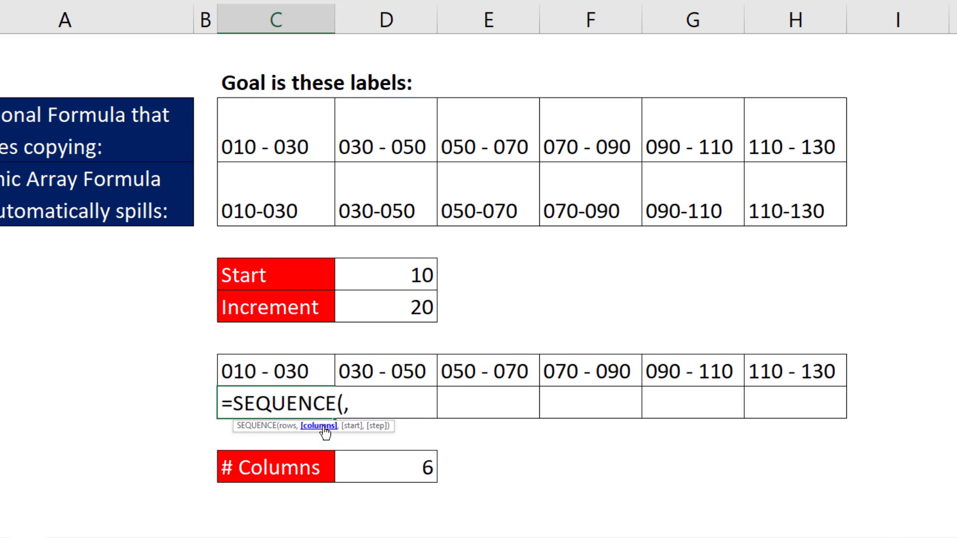
left_click(389, 467)
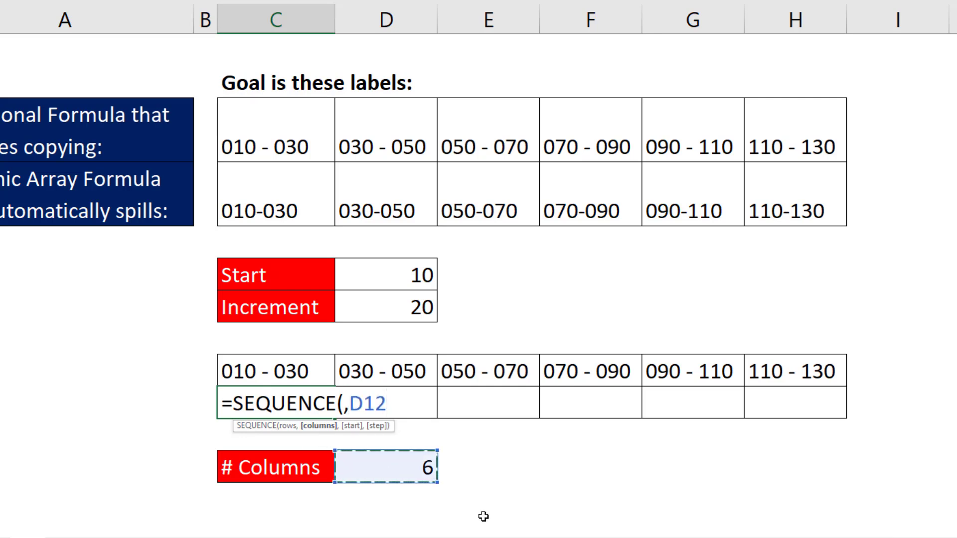
type(",")
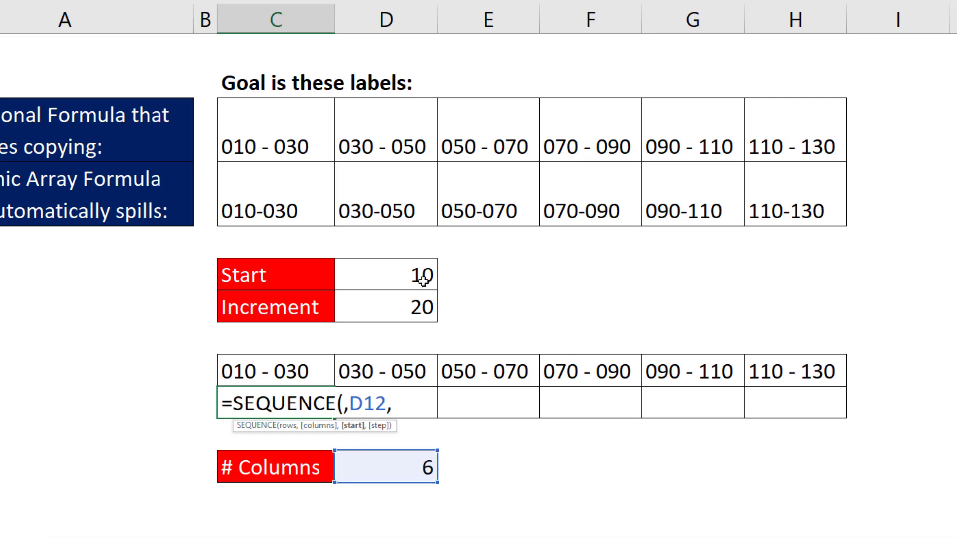
left_click(421, 280)
type(",")
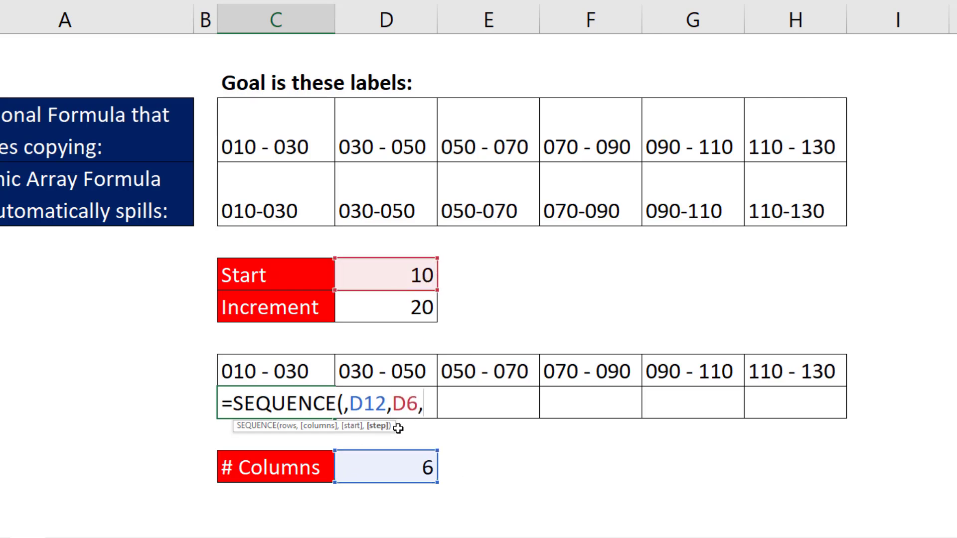
left_click(401, 311)
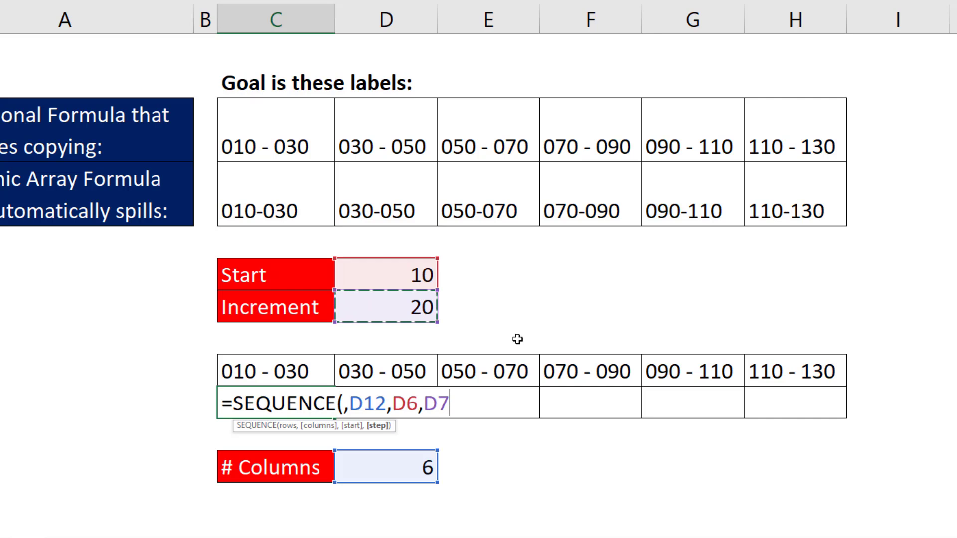
type(")")
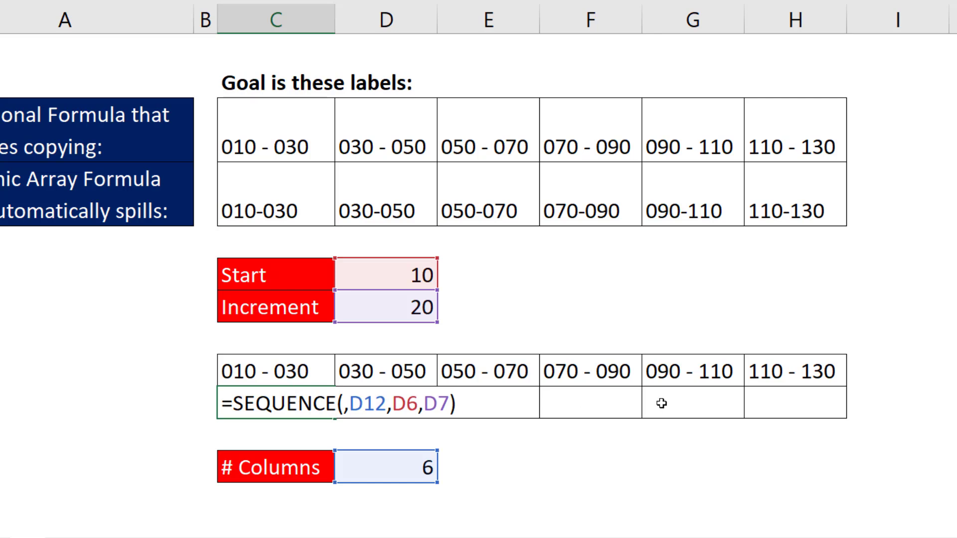
key("ctrl+Return")
key("Return")
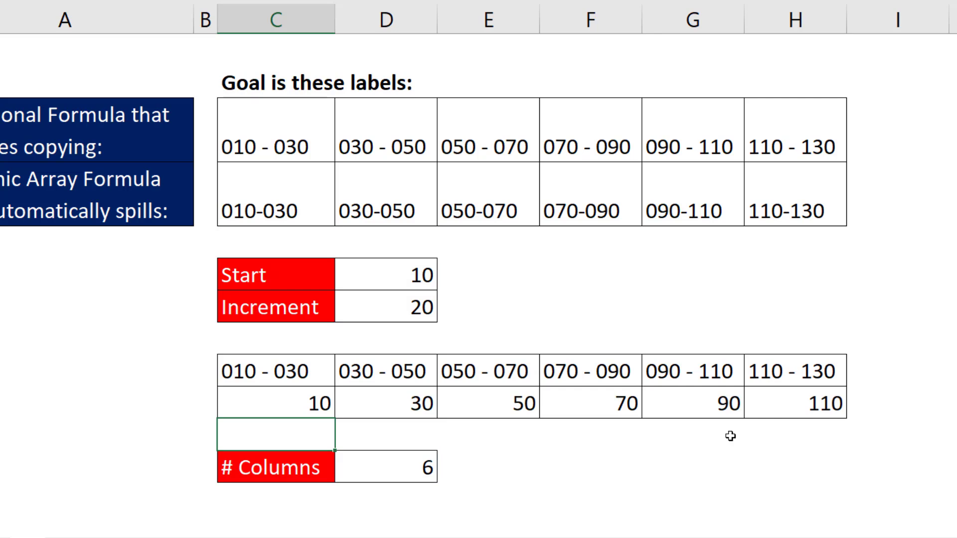
- Wrap the SEQUENCE formula in TEXT with format "000" so zero-padded starts spill
left_click(319, 390)
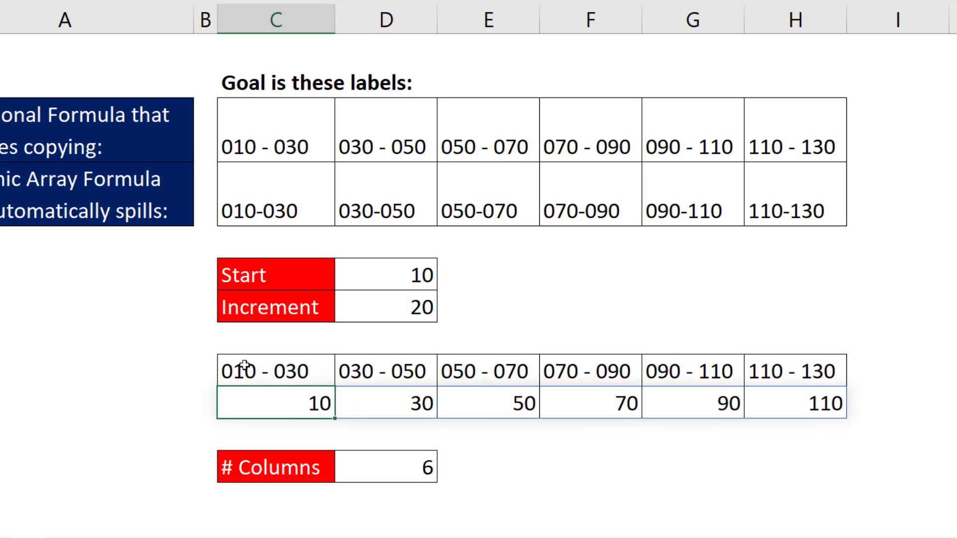
key("F2")
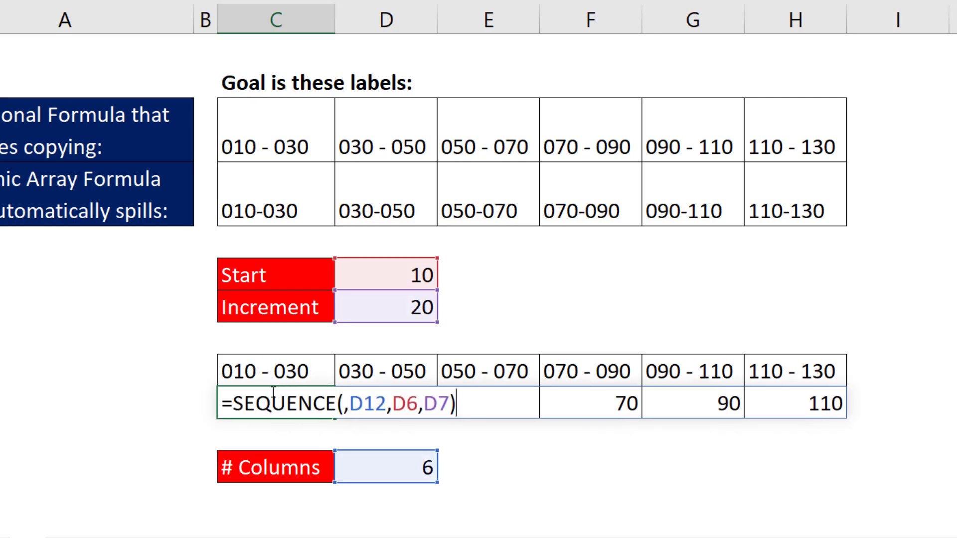
left_click(234, 404)
type("Text")
key("Tab")
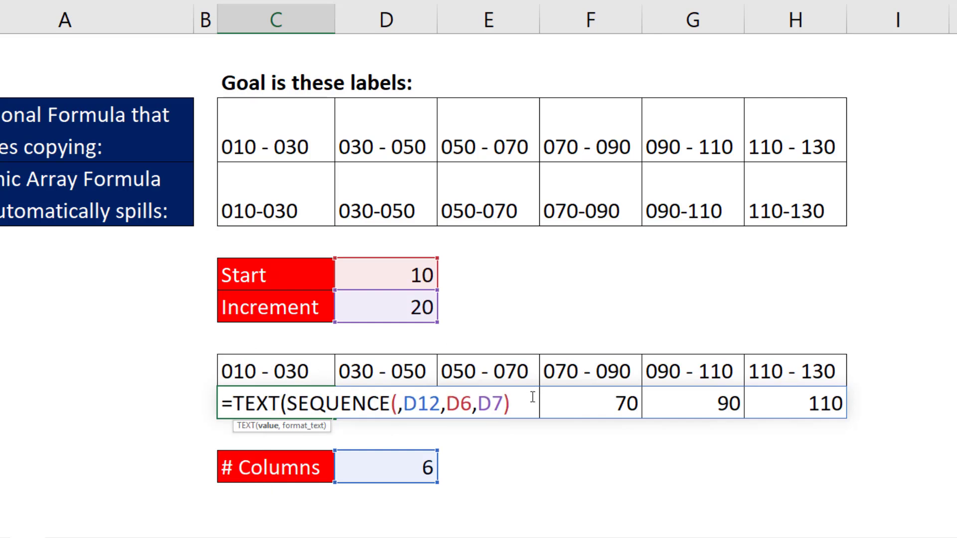
left_click(533, 396)
type(",\"00")
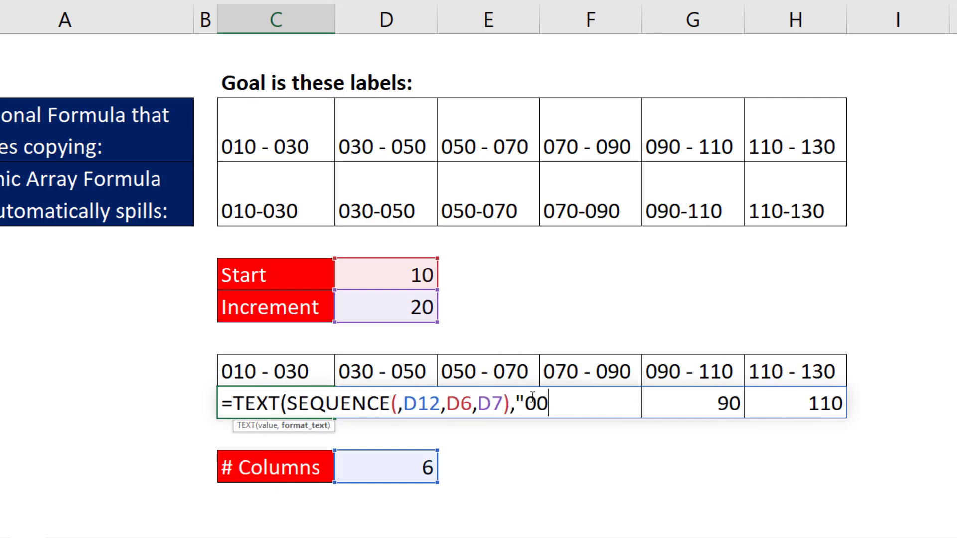
type("0\")")
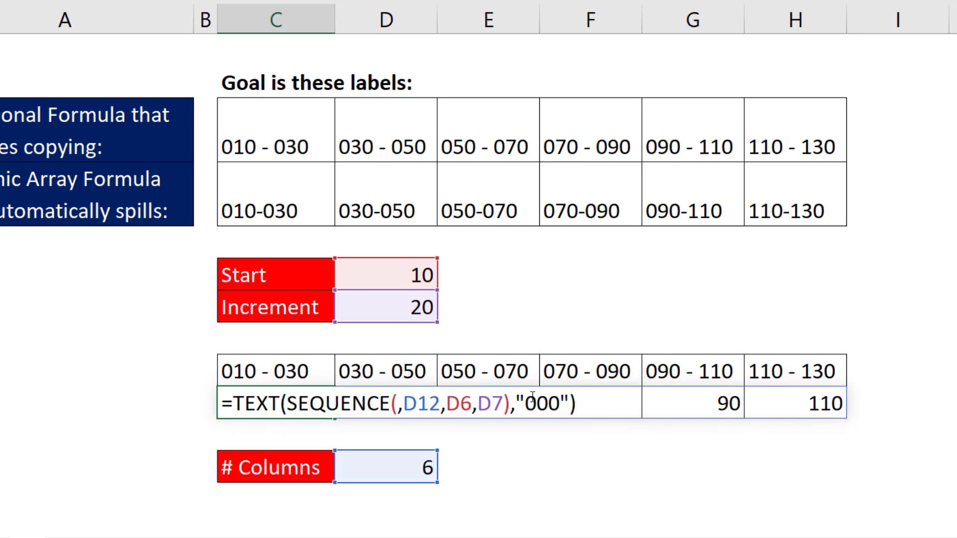
key("Return")
- Append &" - "& and a second TEXT(SEQUENCE) copy whose start is D6+D7
left_click(306, 407)
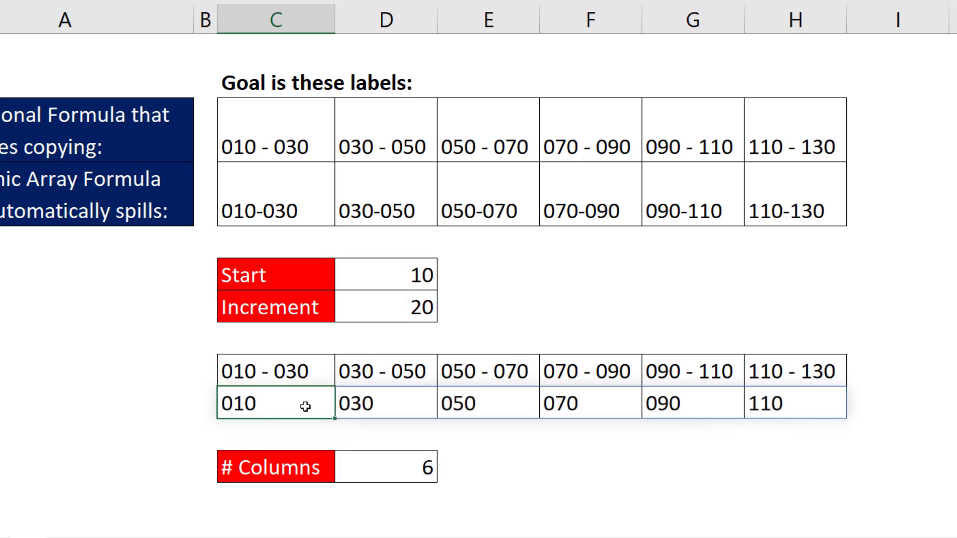
key("F2")
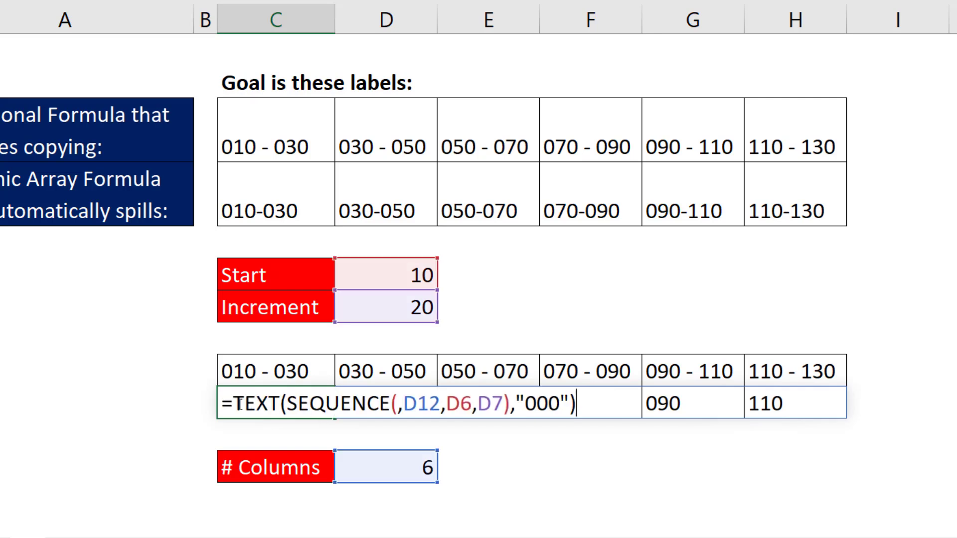
left_click_drag(238, 402, 655, 425)
key("ctrl+c")
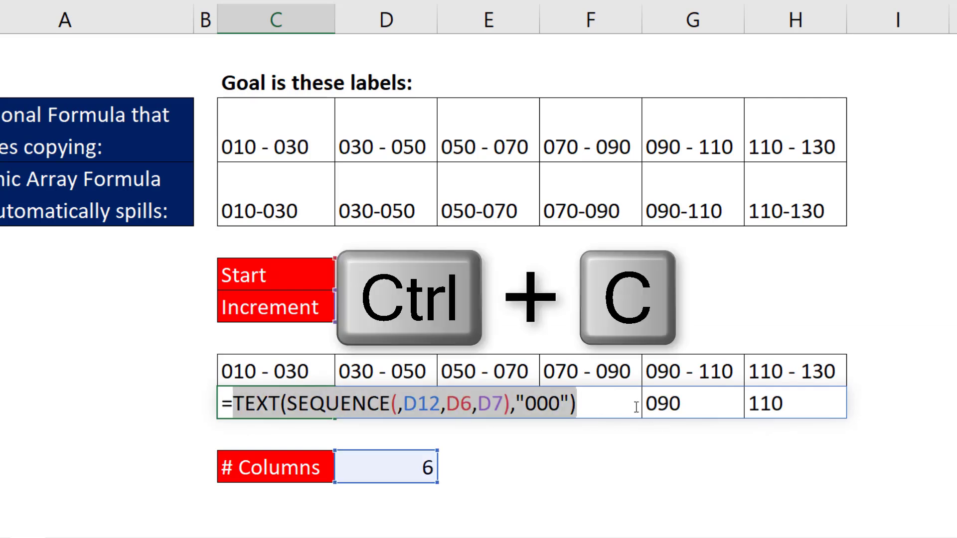
left_click(604, 396)
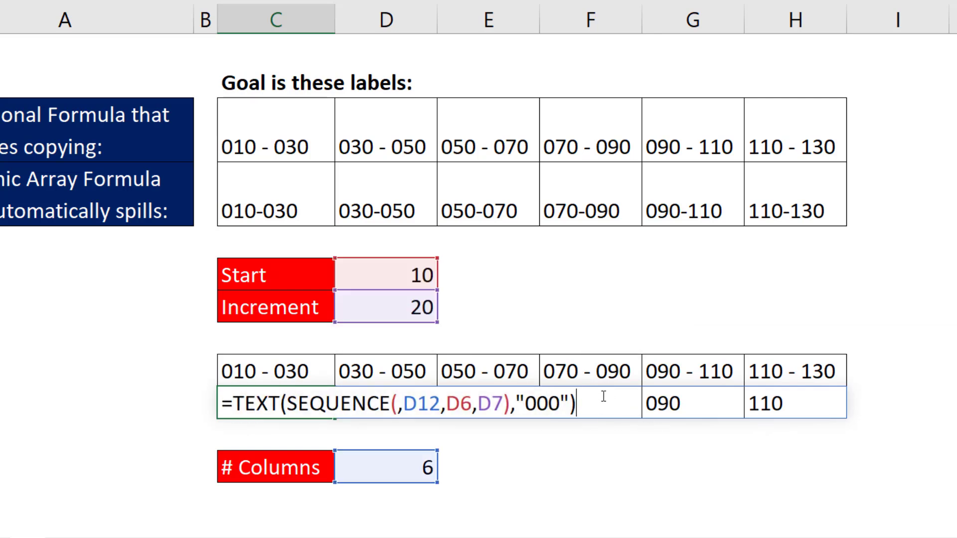
type("&\" - \"&")
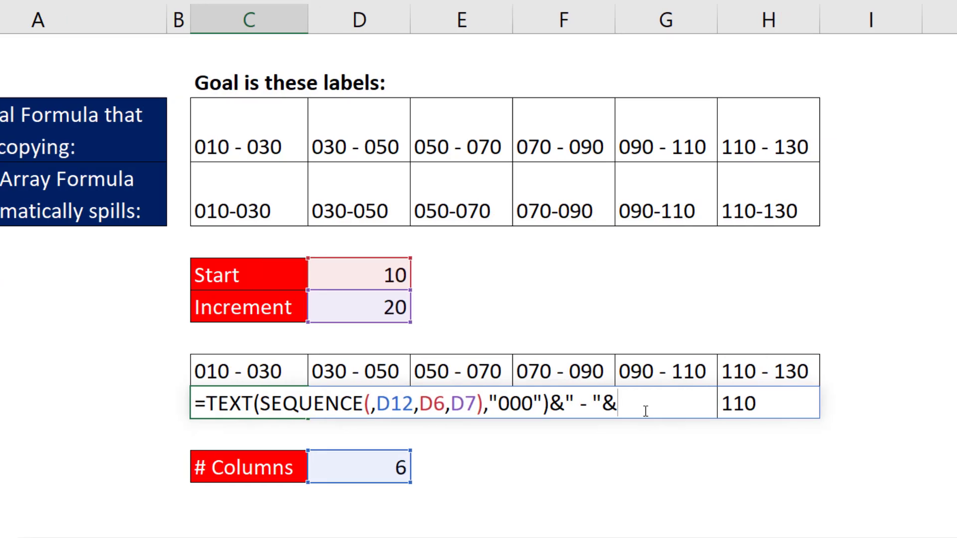
key("ctrl+v")
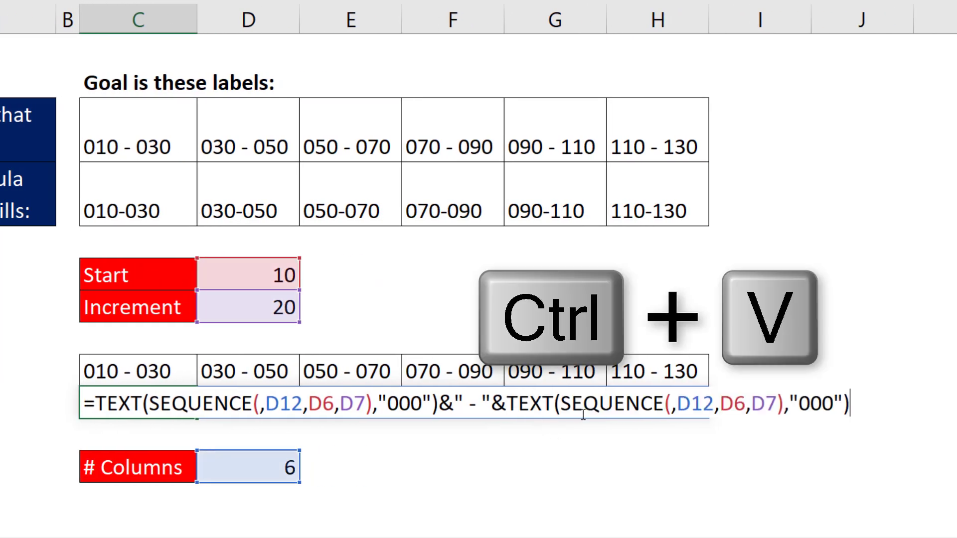
left_click(702, 404)
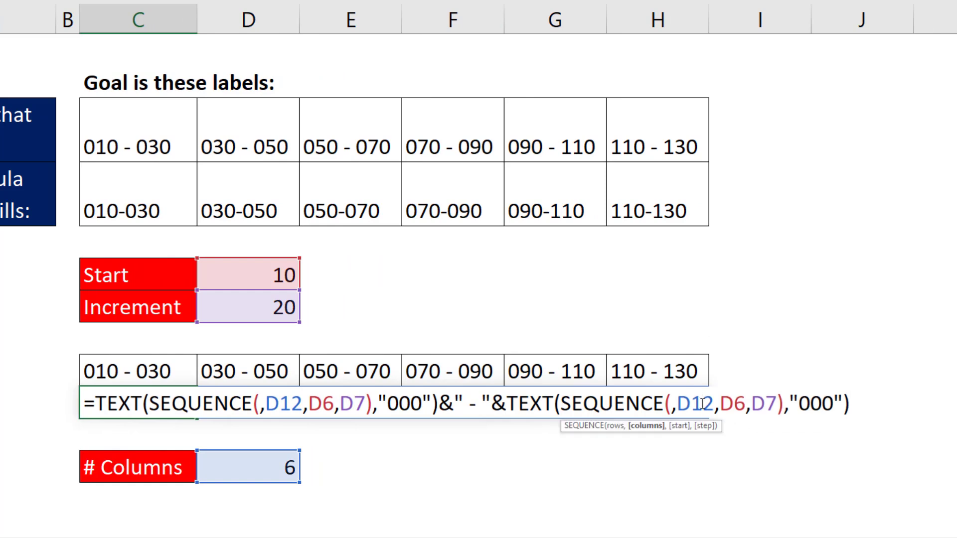
left_click(731, 405)
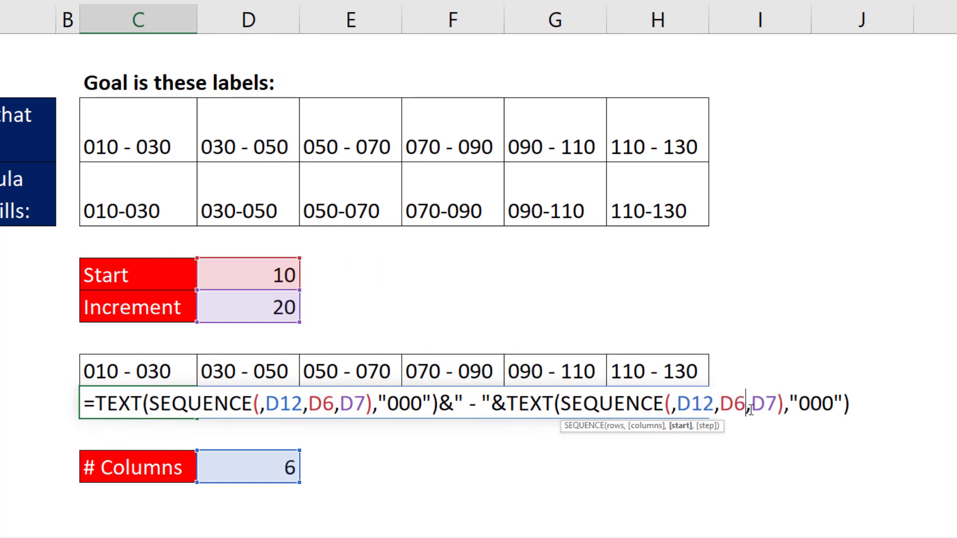
type("+")
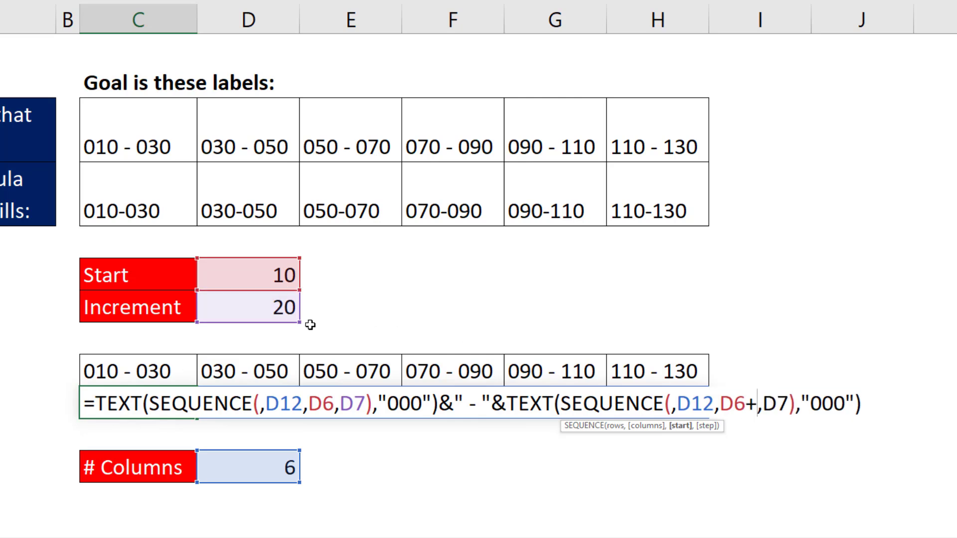
left_click(273, 312)
key("Return")
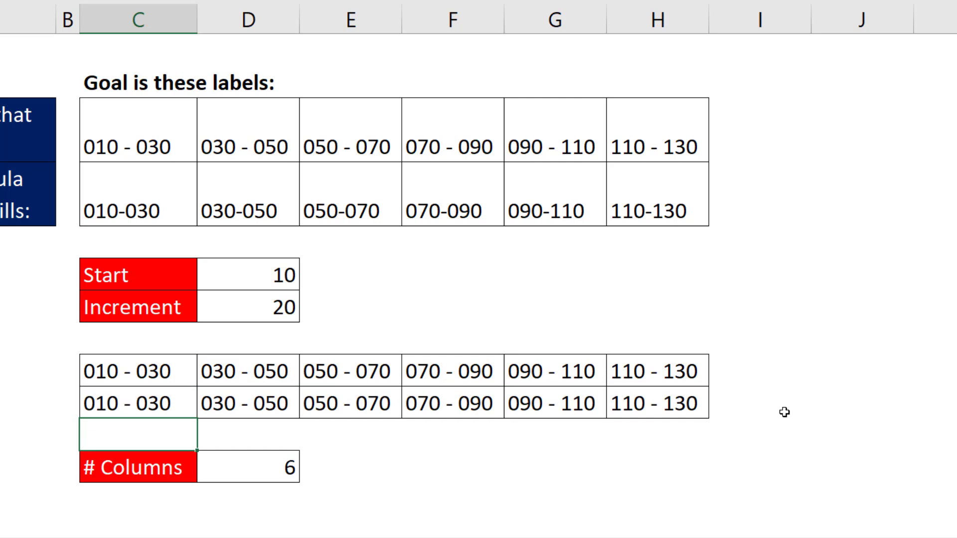
- Set # Columns to 8 to see the labels expand, then undo back to 6
left_click(302, 470)
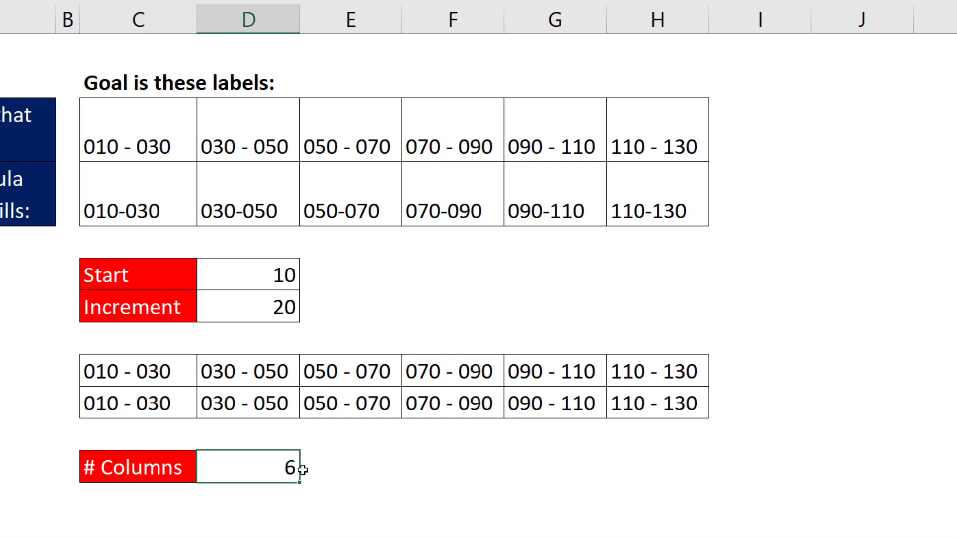
type("8")
key("Return")
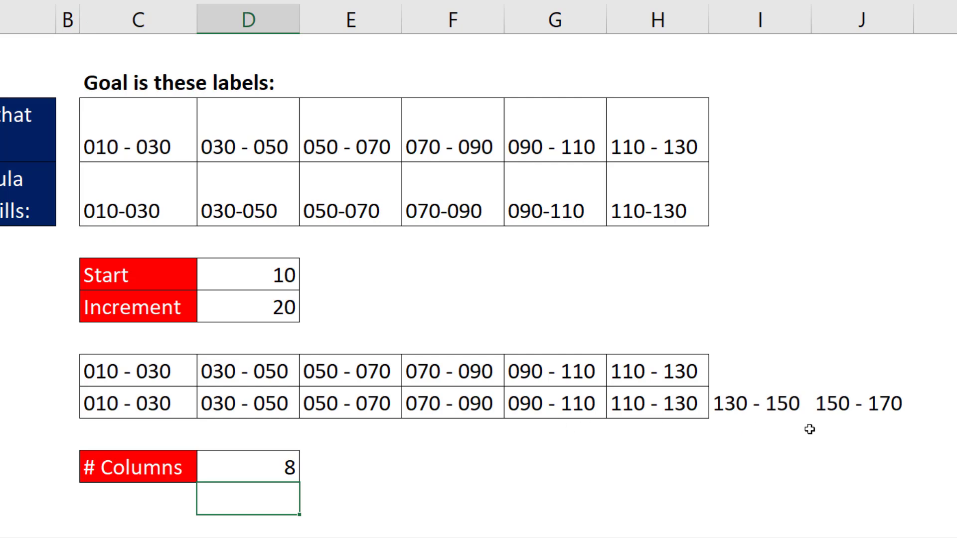
key("ctrl+z")
- Inspect the traditional and spilled SEQUENCE label formulas without changing them
double_click(150, 371)
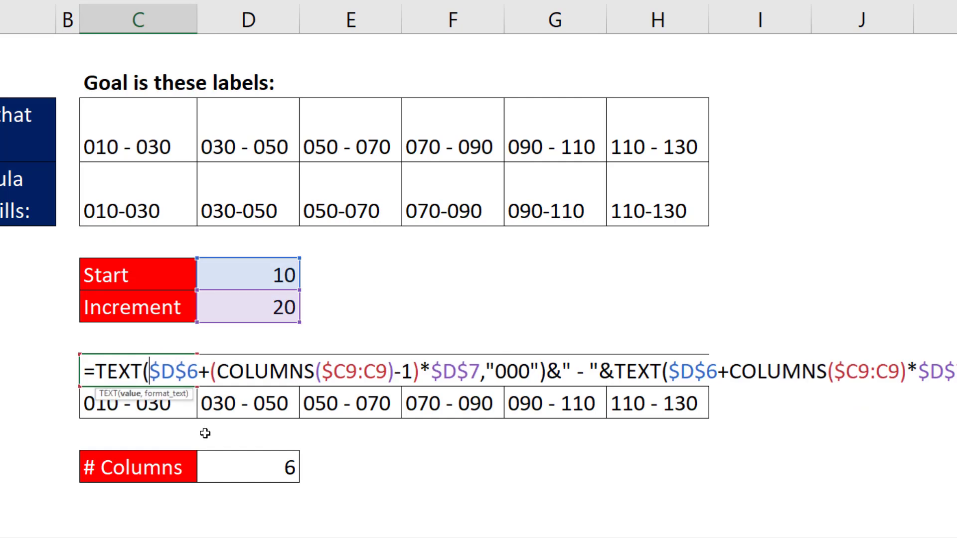
key("Escape")
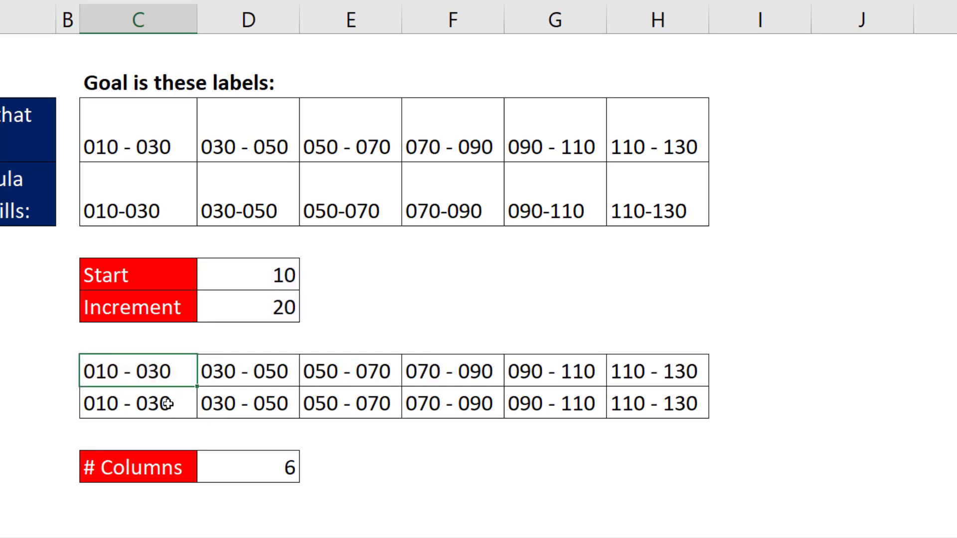
double_click(172, 403)
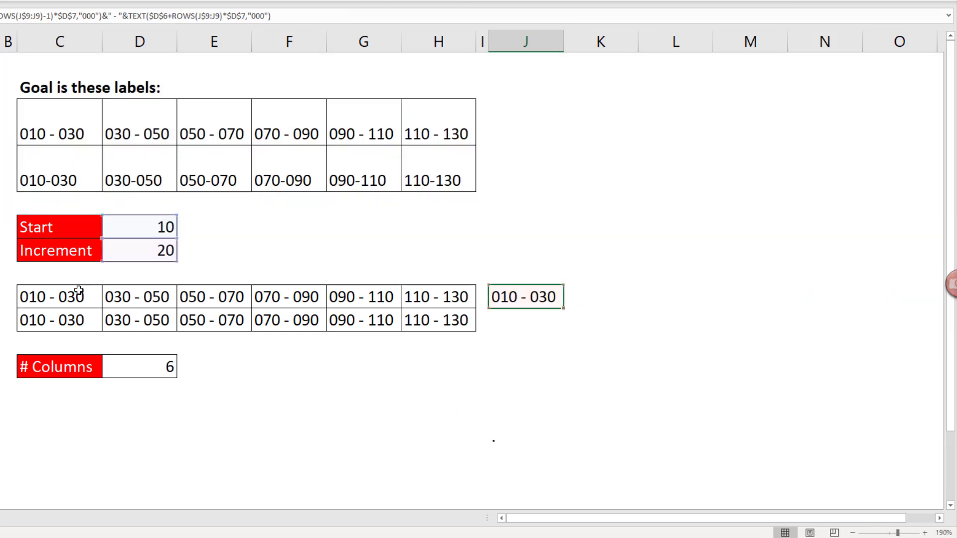
- Review C9's COLUMNS label formula, then fill J9's ROWS-based label formula down to J14
left_click(76, 295)
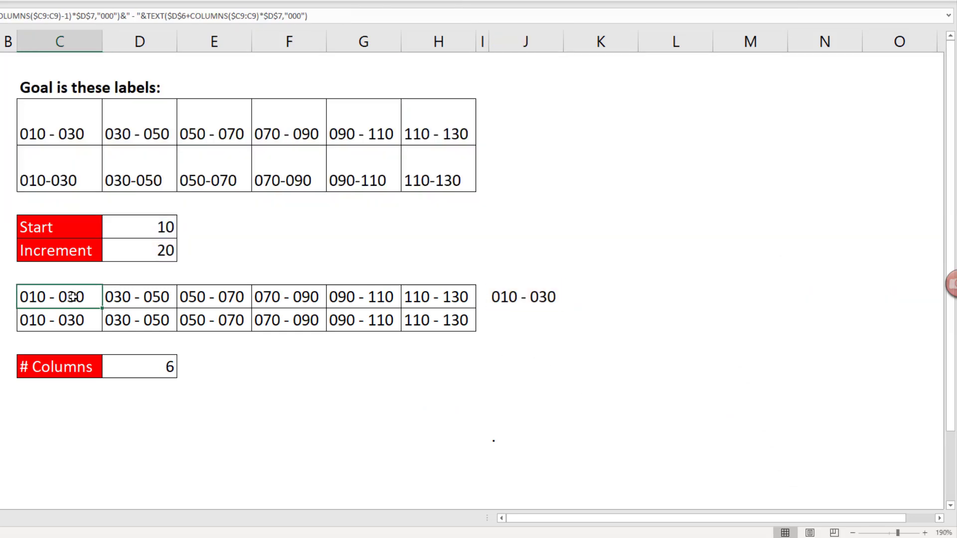
double_click(75, 297)
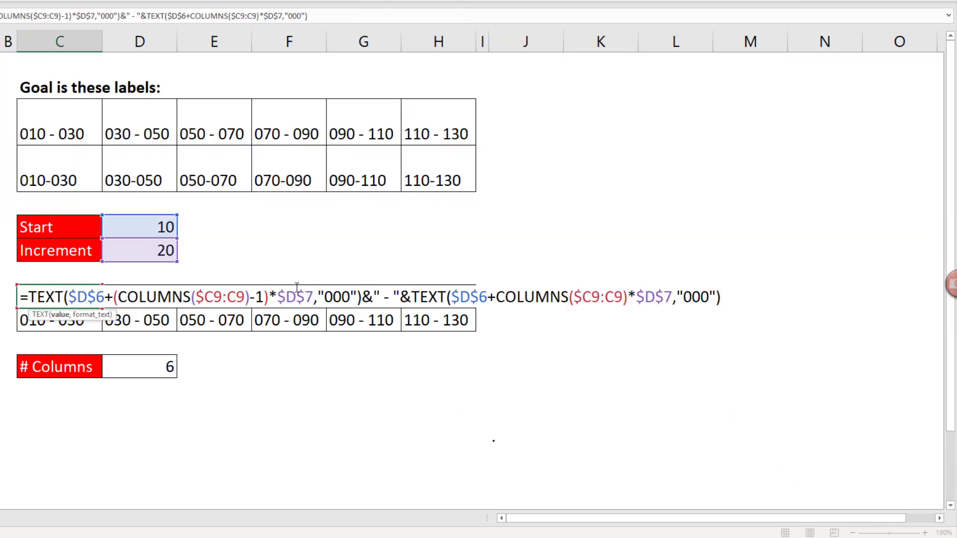
key("Escape")
double_click(517, 297)
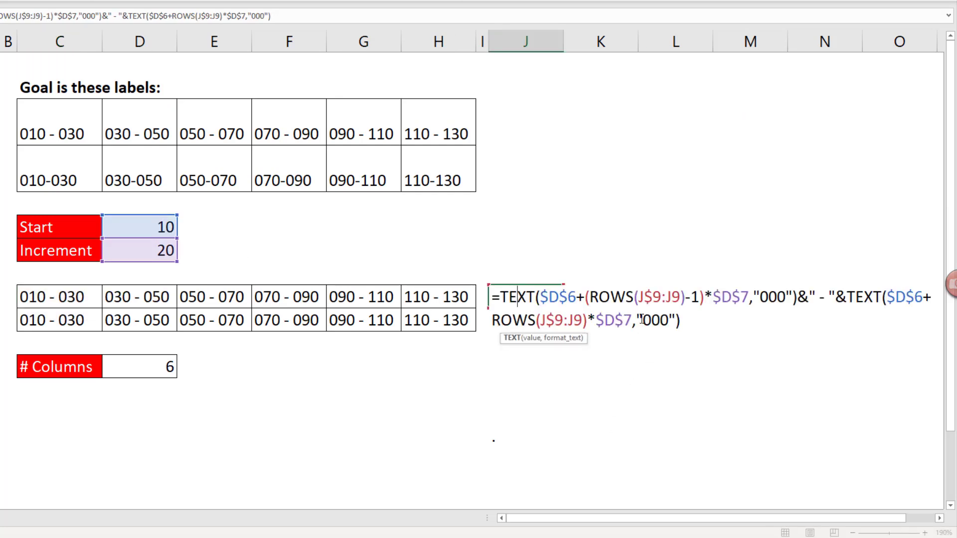
key("Escape")
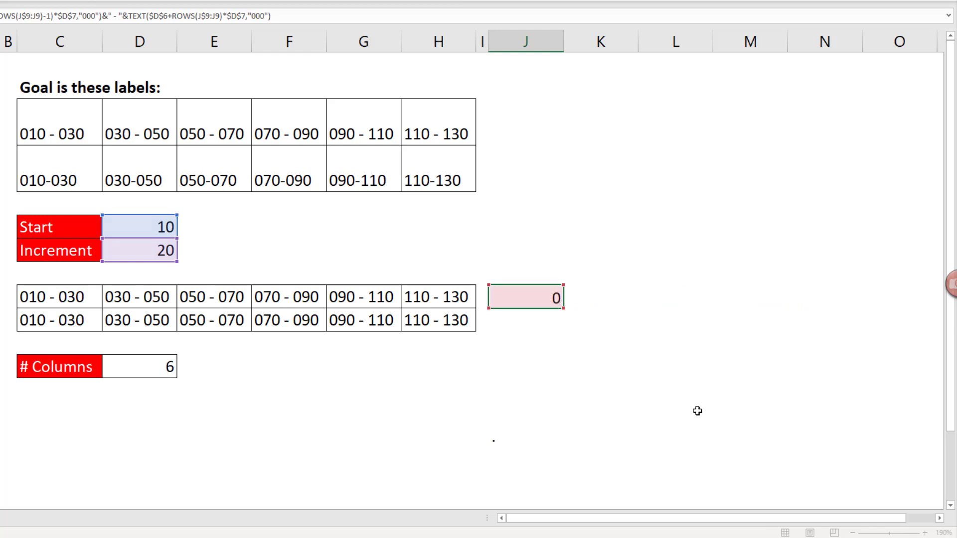
left_click_drag(566, 308, 566, 416)
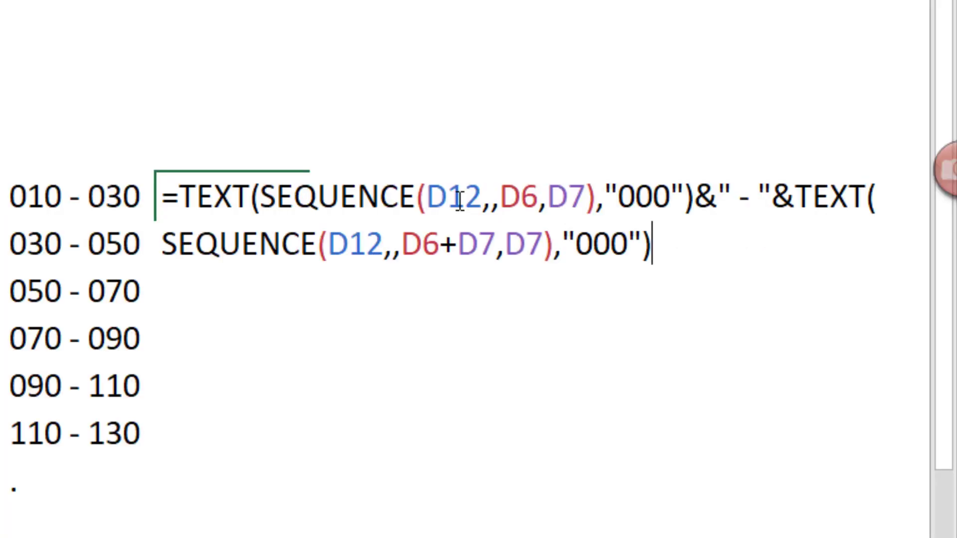
- Compare the vertical SEQUENCE's rows argument D12 with the horizontal formula's columns argument D12
left_click(713, 299)
left_click(372, 293)
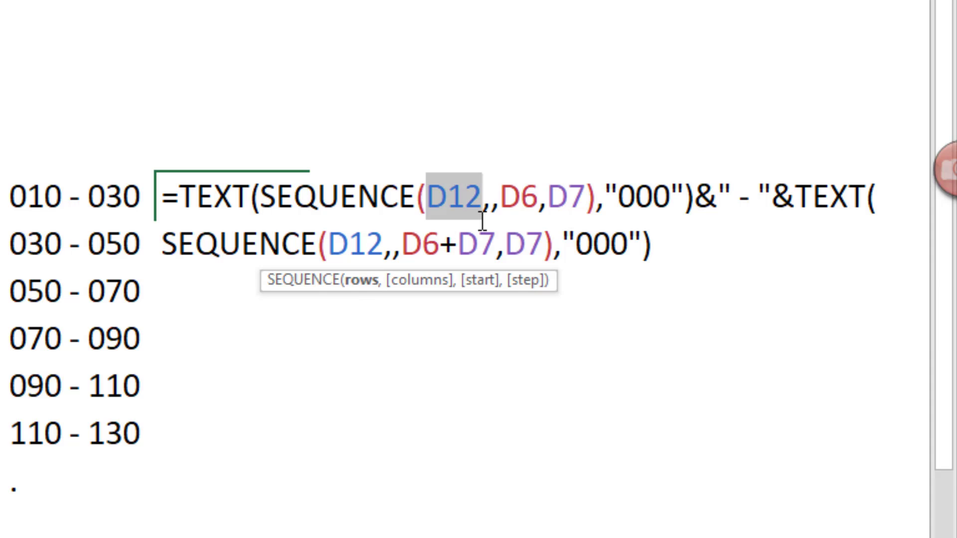
left_click(491, 200)
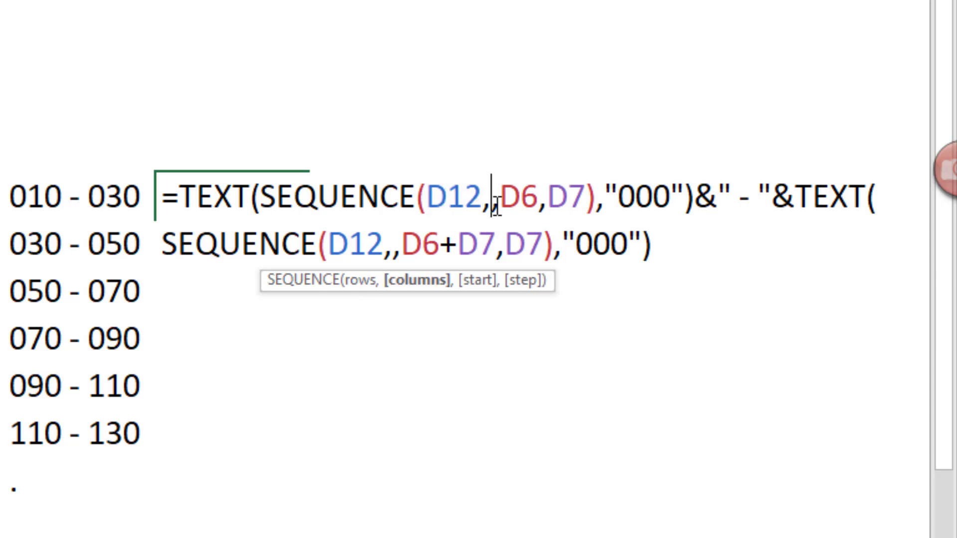
key("Escape")
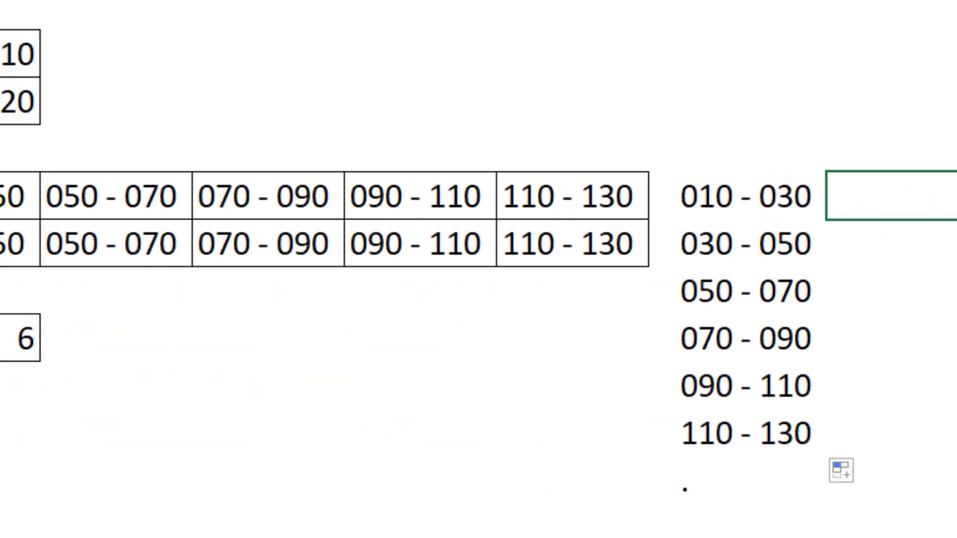
double_click(127, 245)
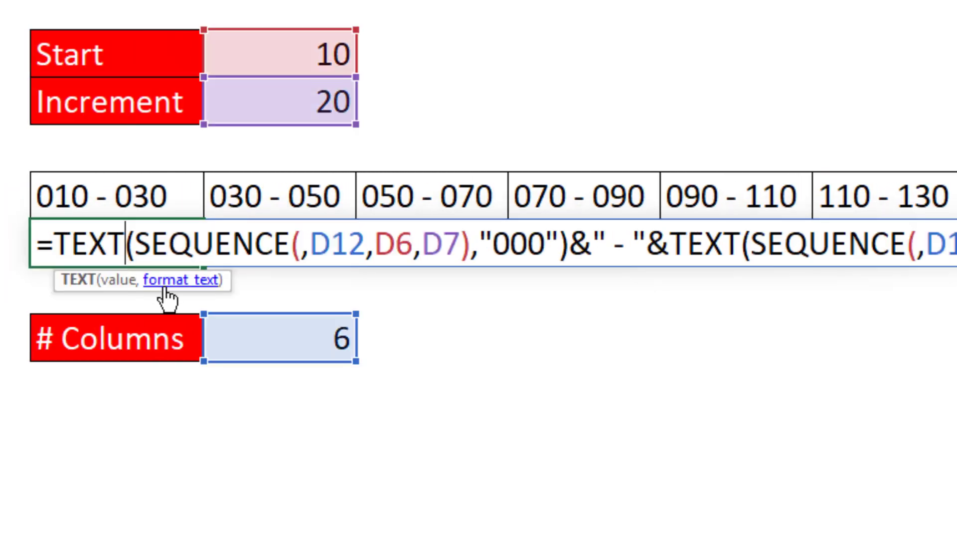
left_click(338, 245)
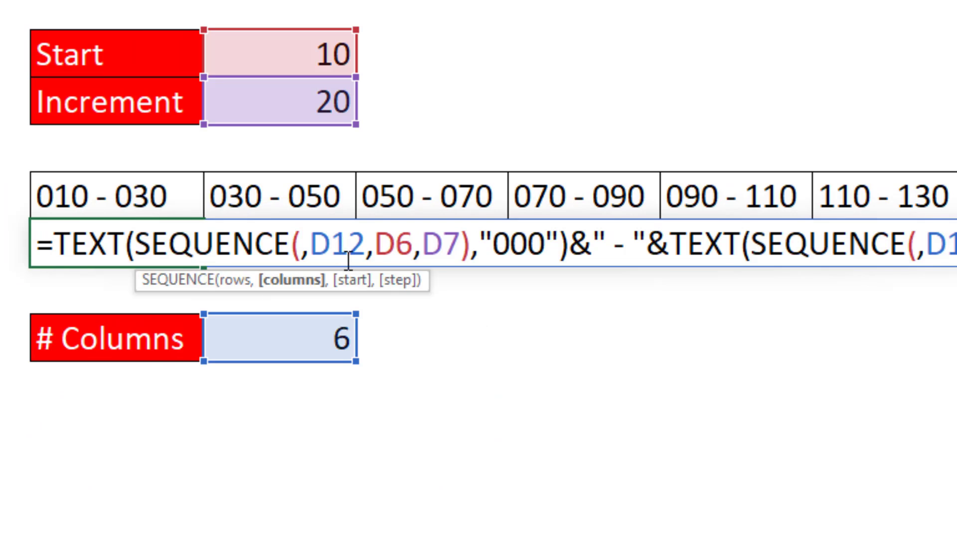